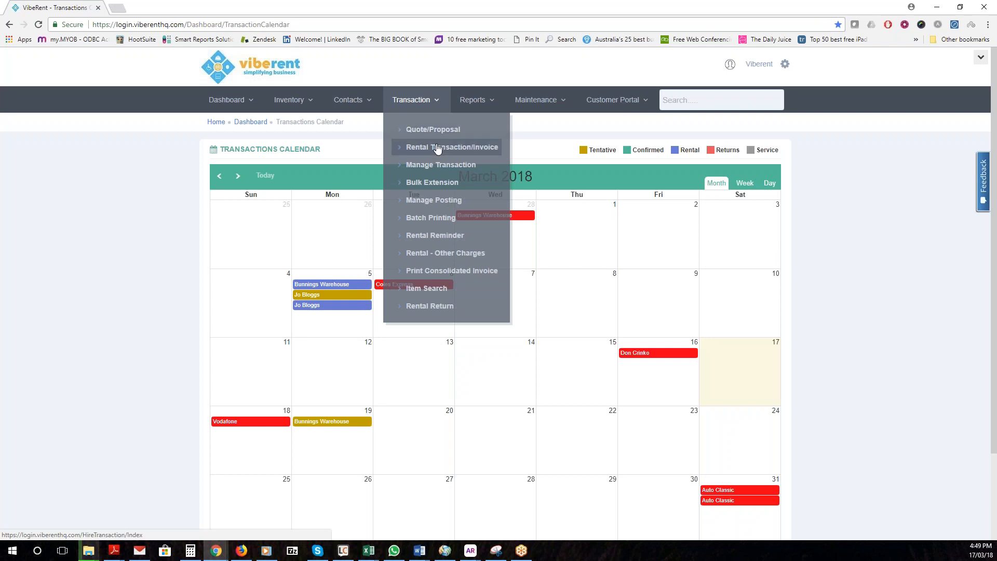
Start a new Rental Transaction/Invoice dated 17/03/2018 from the Transaction menu
click(438, 149)
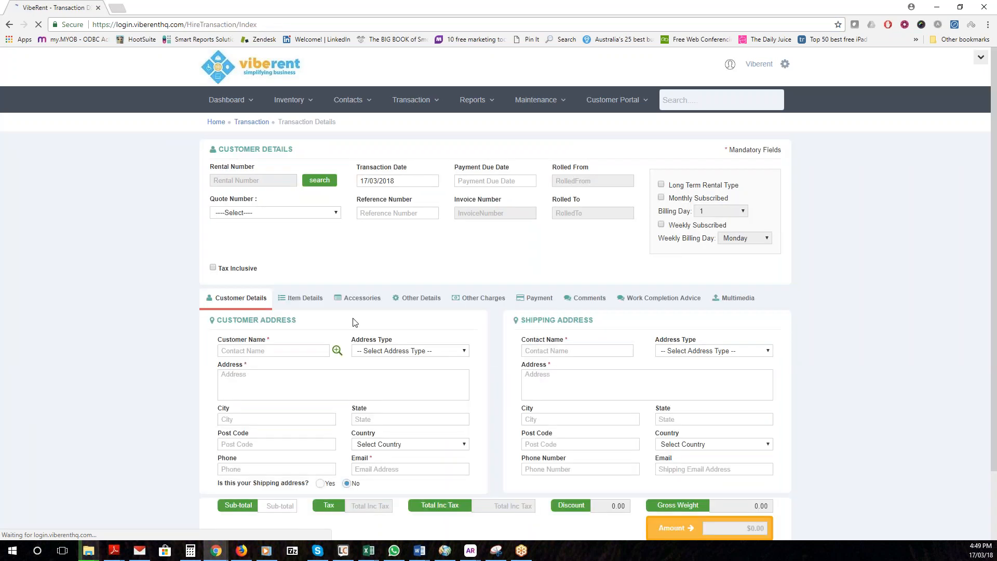
Pick Benara Nurseries from saved customers and fill in its BillTo address
click(336, 351)
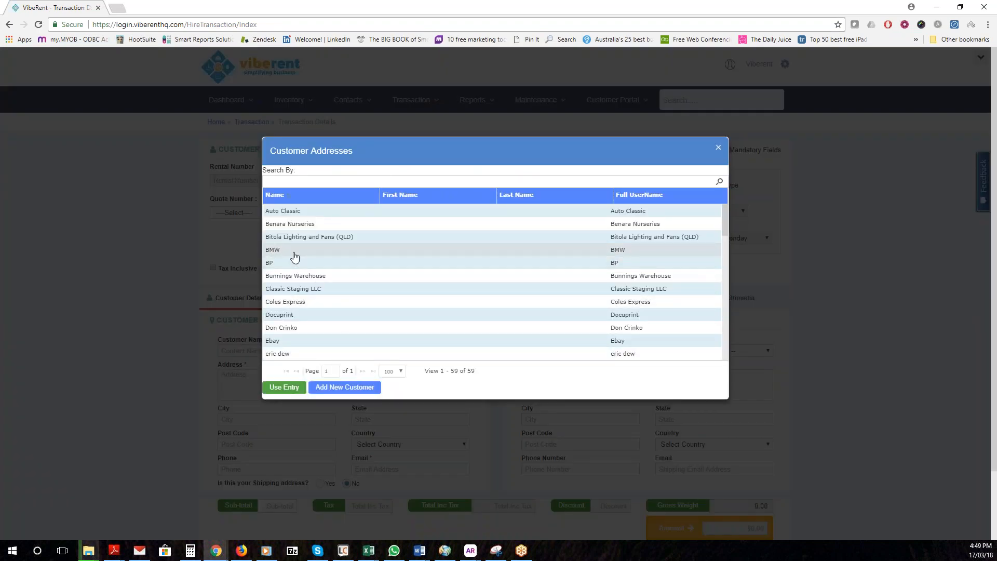
click(284, 227)
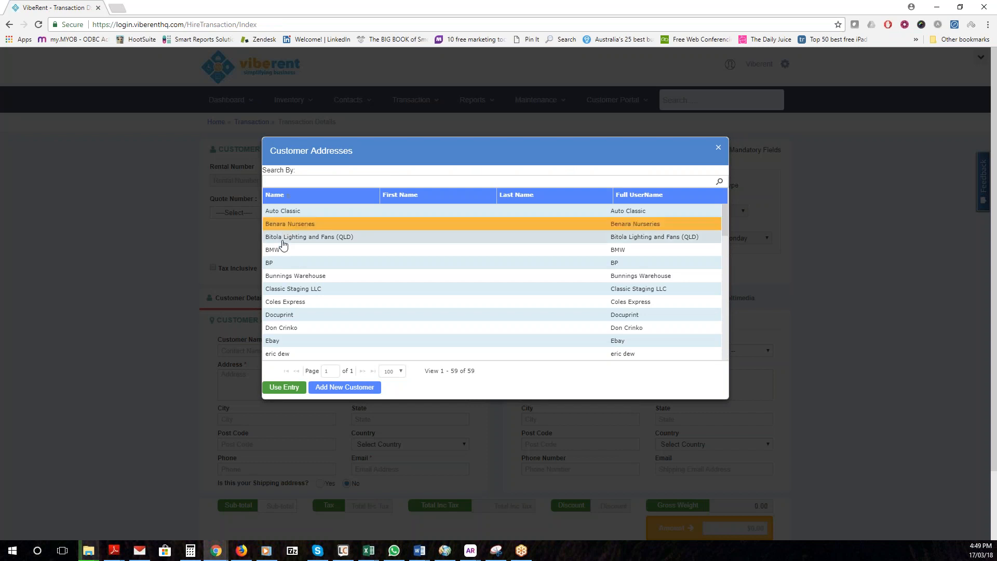
click(286, 388)
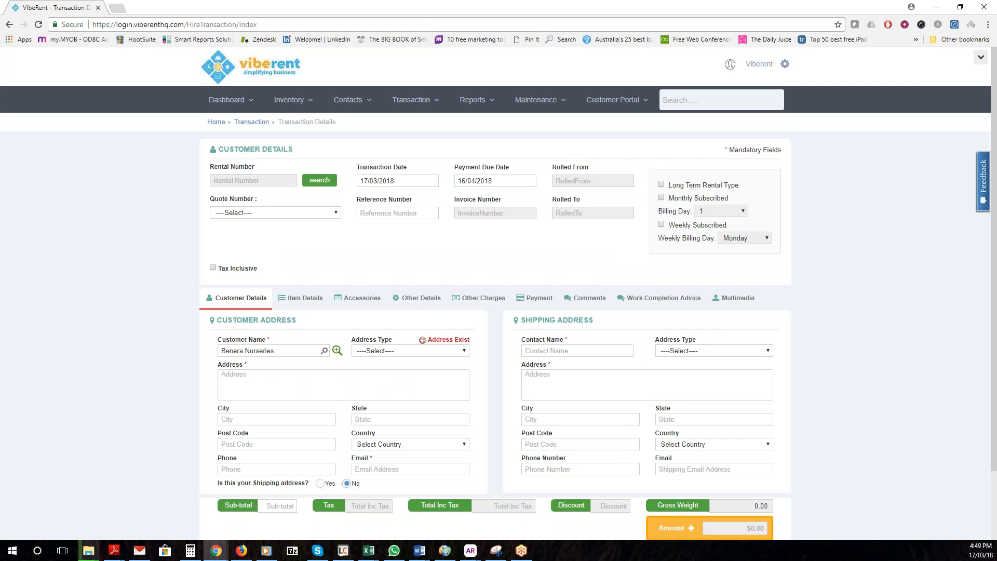
click(425, 349)
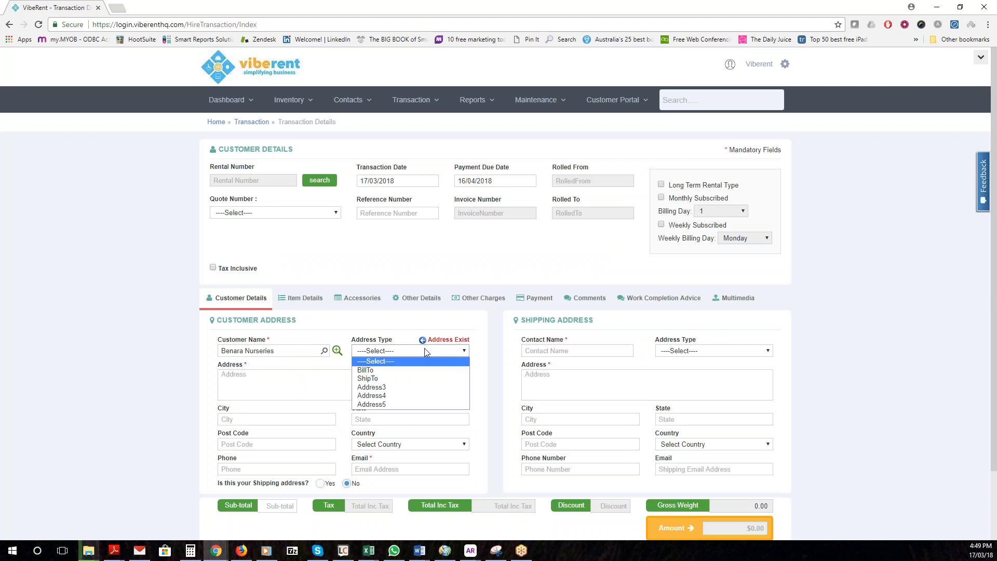
click(385, 370)
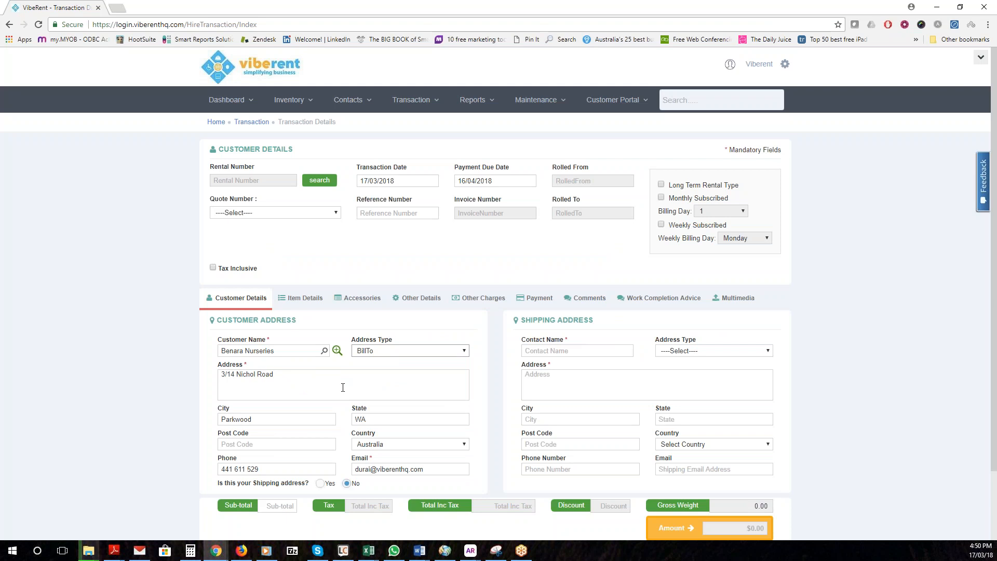
Enter the shipping contact name, street address, city Benara, state QLD and post code 4122
click(526, 350)
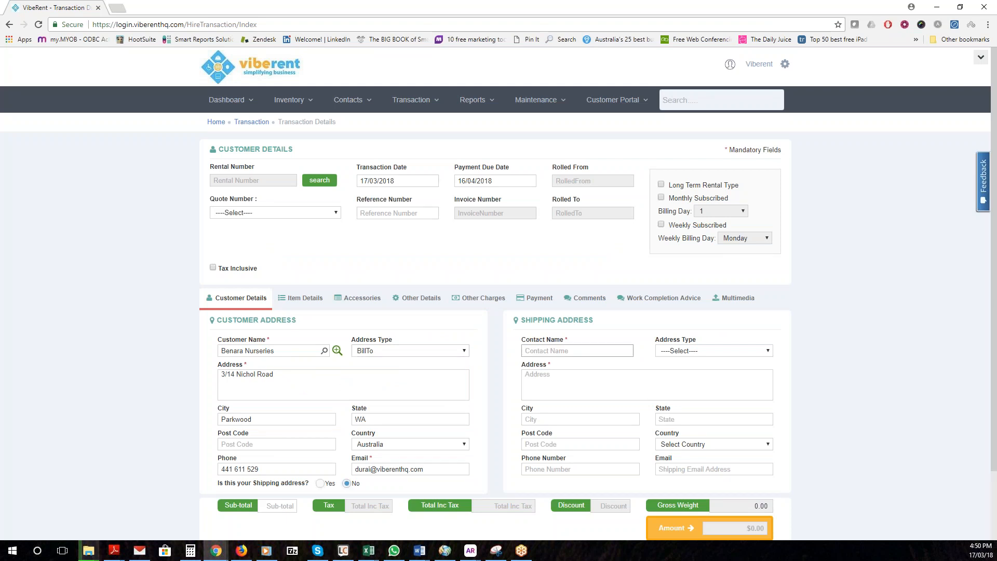
text(John Smith)
key(Tab)
key(Tab)
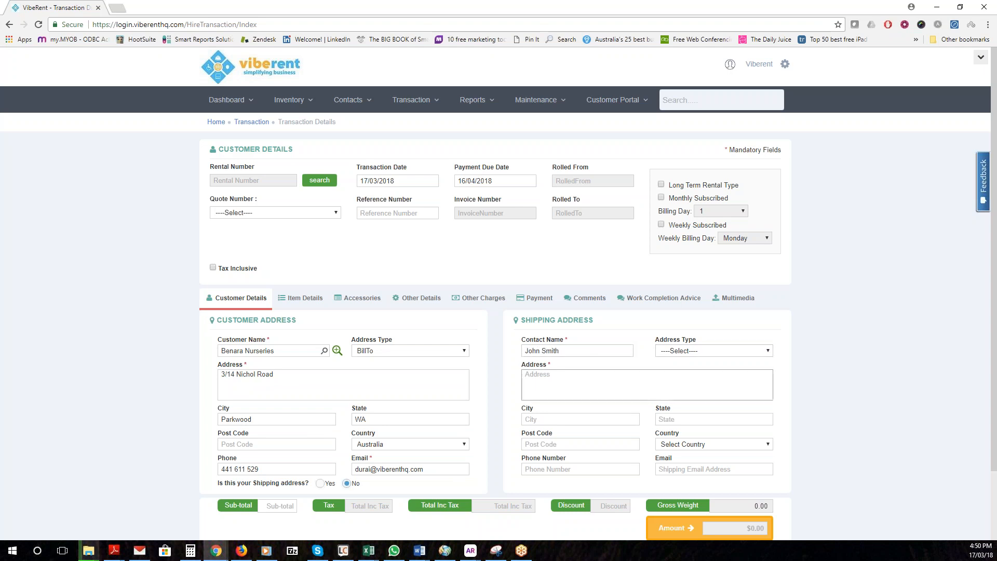
key(Tab)
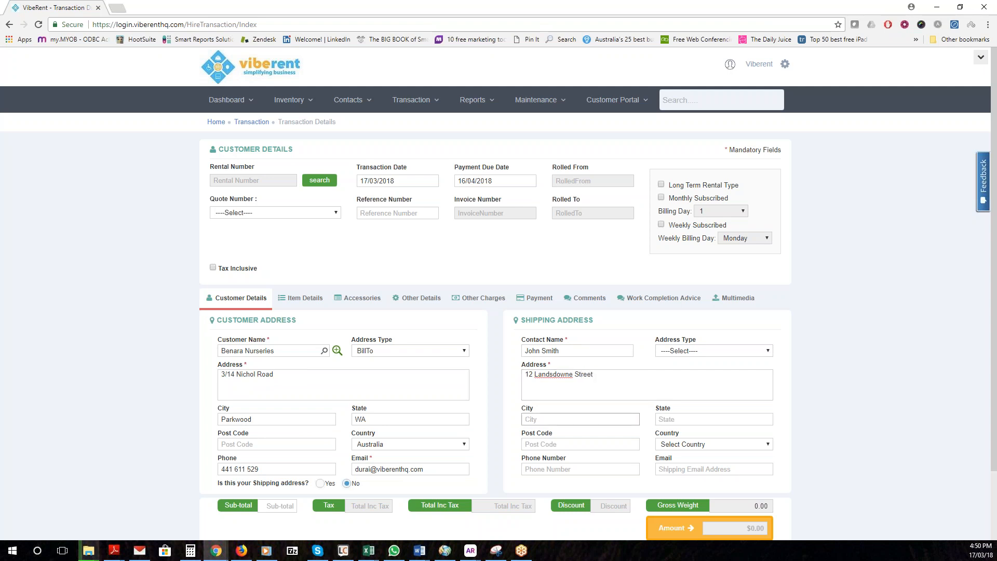
text(Benara)
key(Tab)
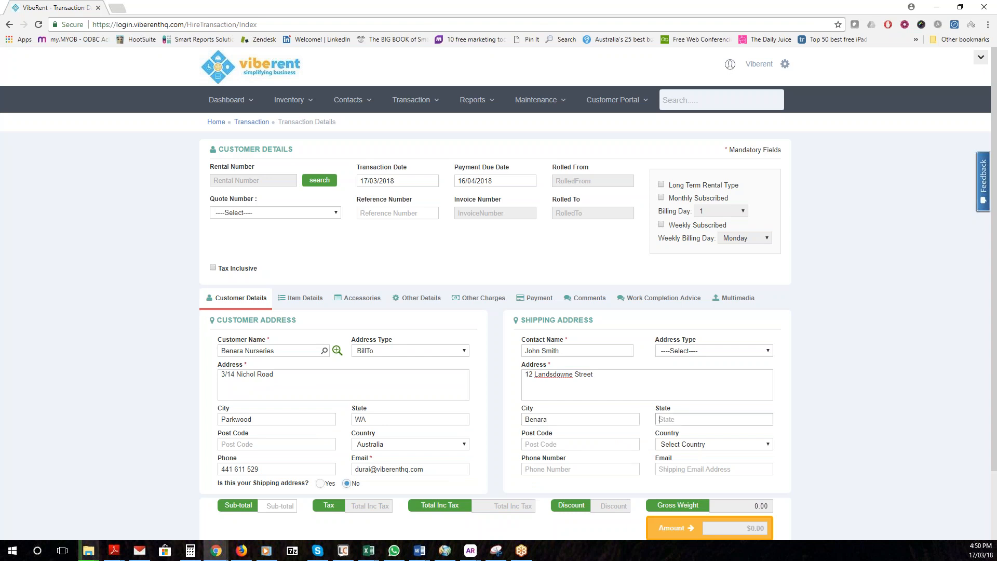
text(QLD)
key(Tab)
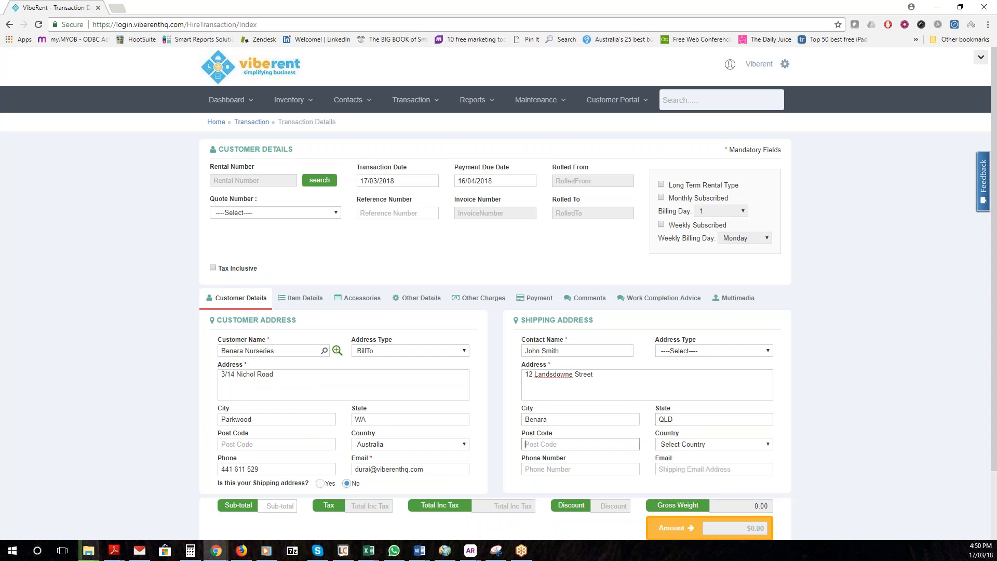
text(4122)
Switch to Item Details and search row 1's item code for 'nig' to list nightstands
click(310, 310)
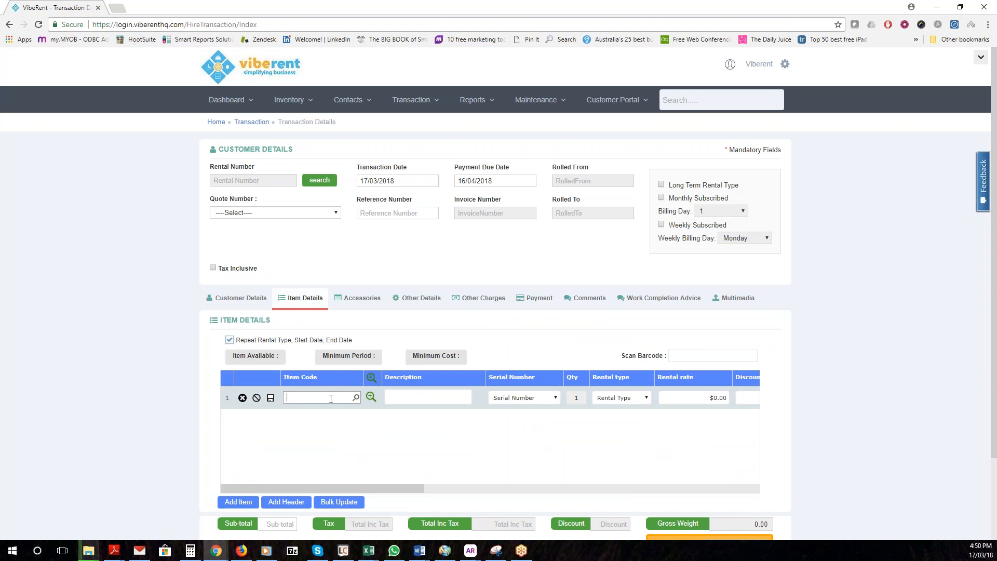
text(g)
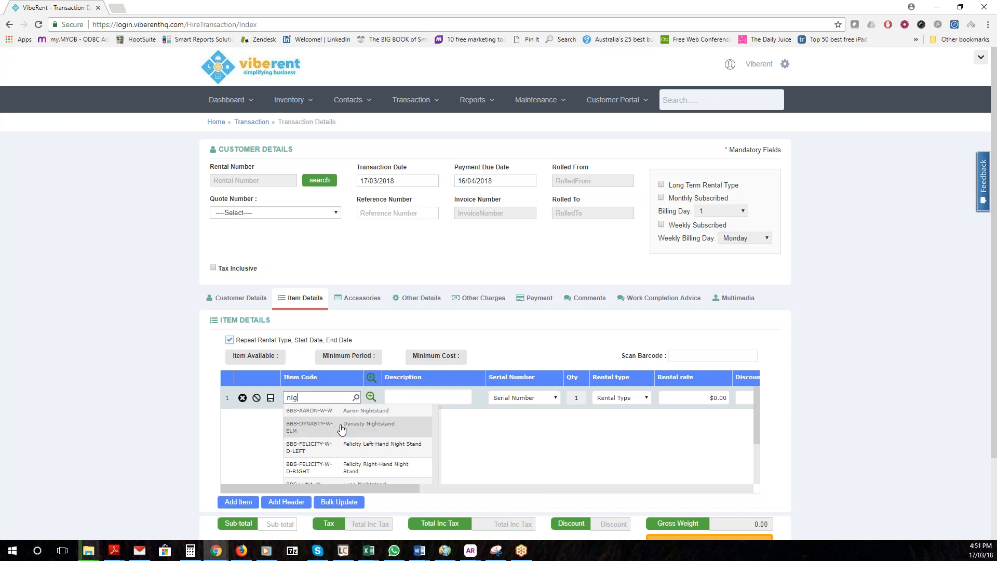
Add the Buttoned Blanket Box (BB-B-LINEN) to row 1 via the Bedroom - Bedroom item search with images shown
click(371, 397)
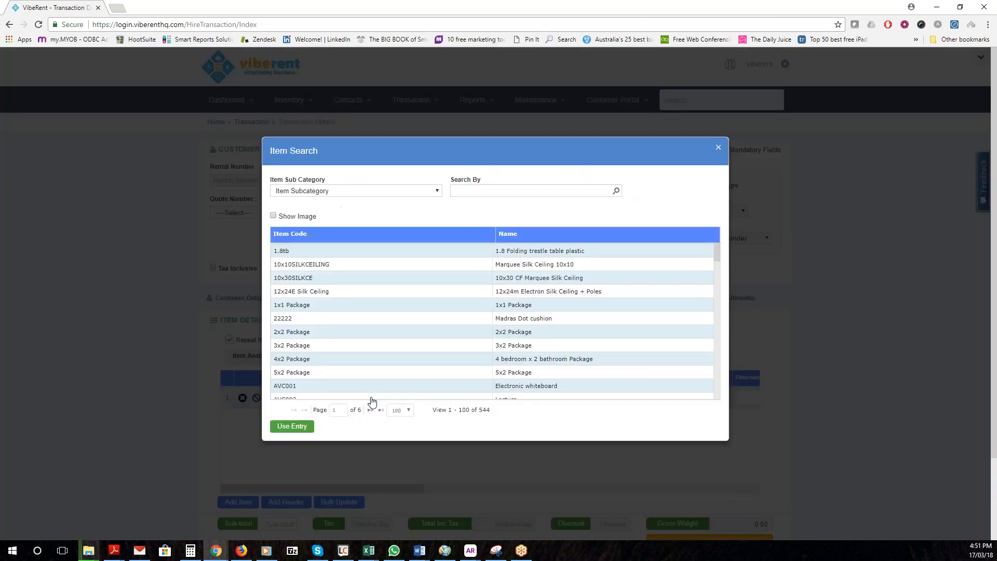
click(312, 191)
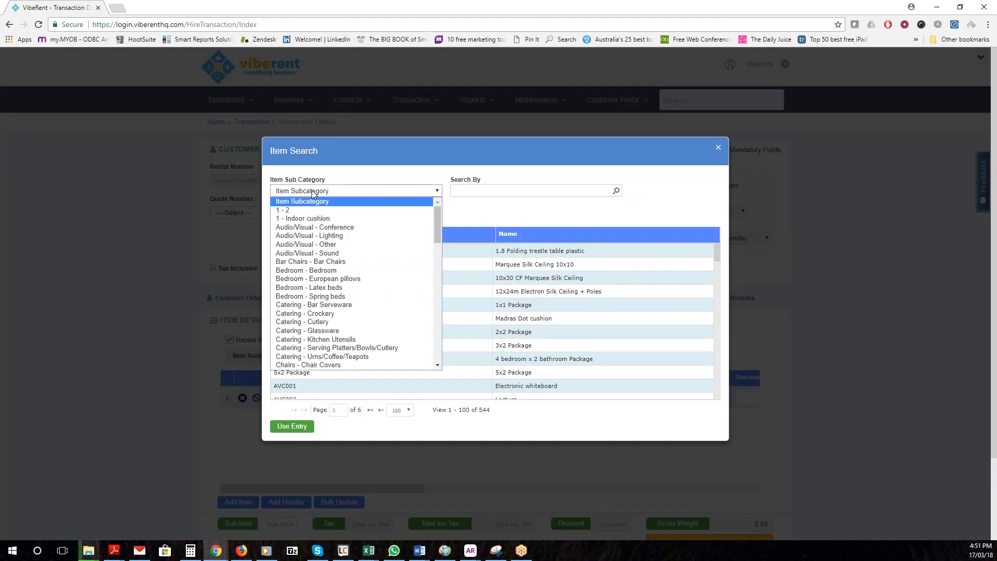
click(311, 262)
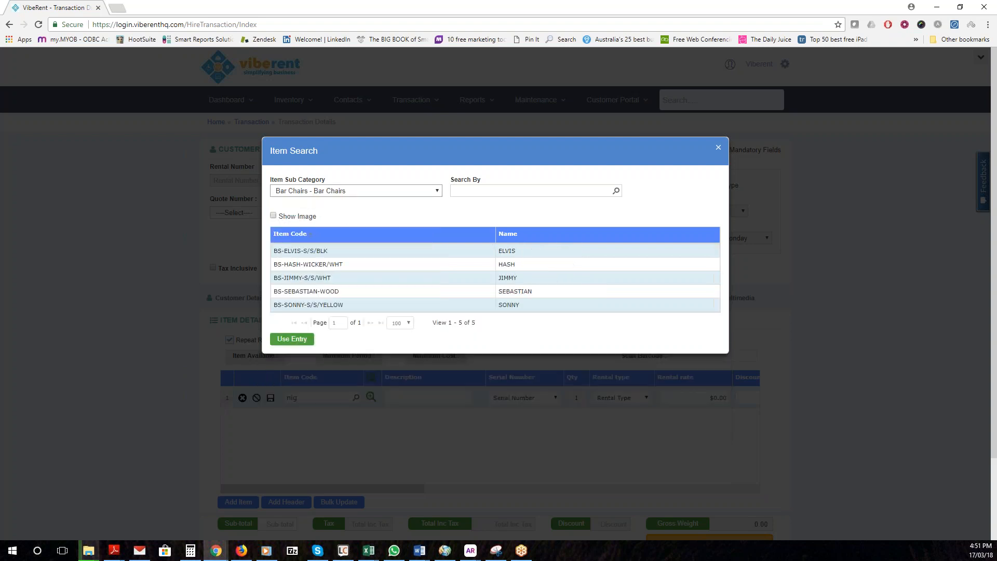
click(334, 193)
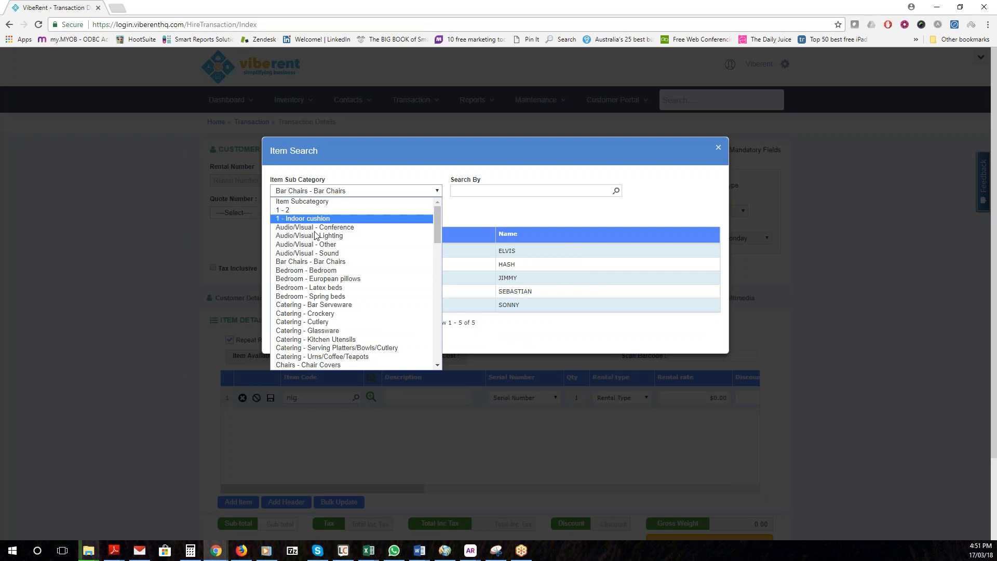
click(312, 271)
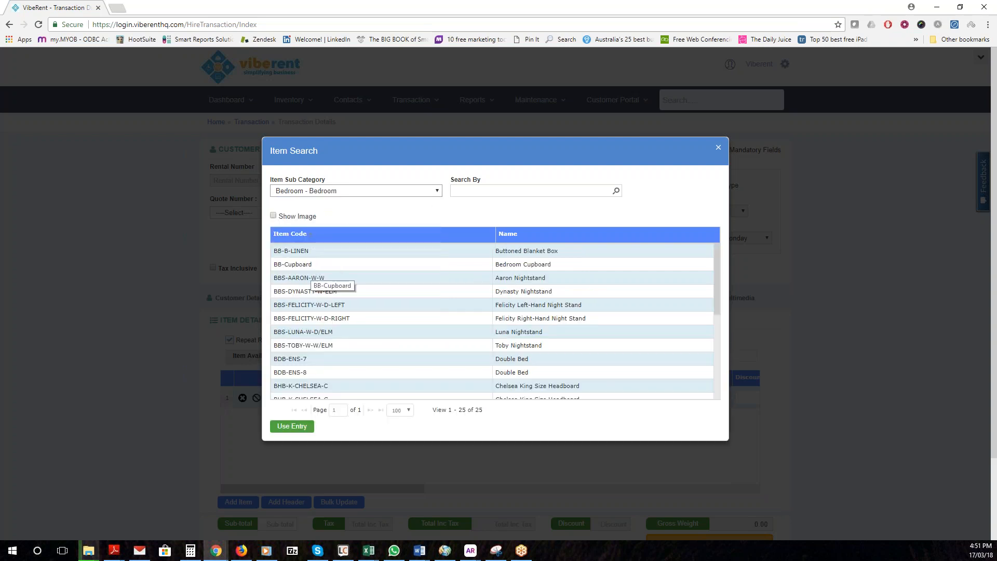
click(273, 216)
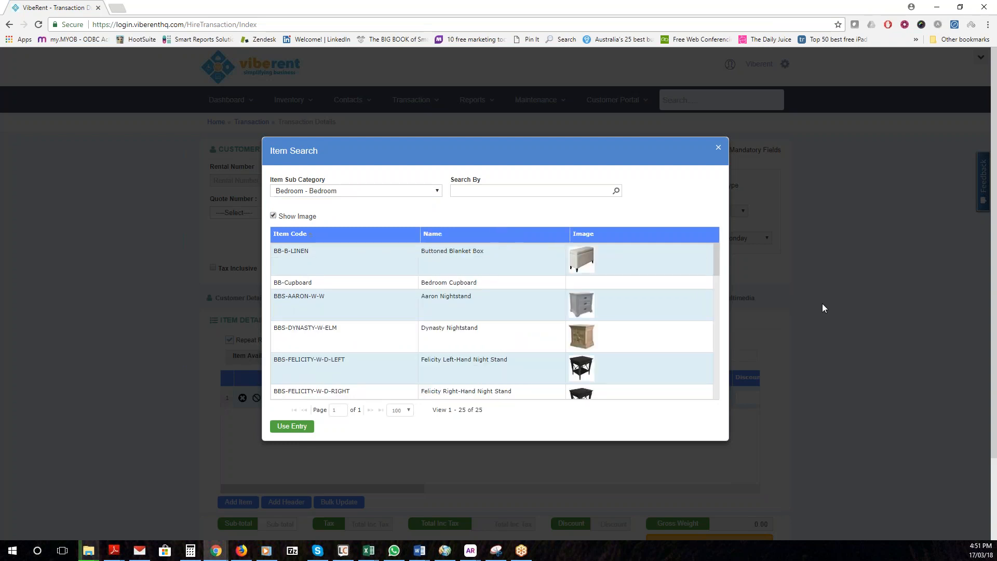
double_click(336, 267)
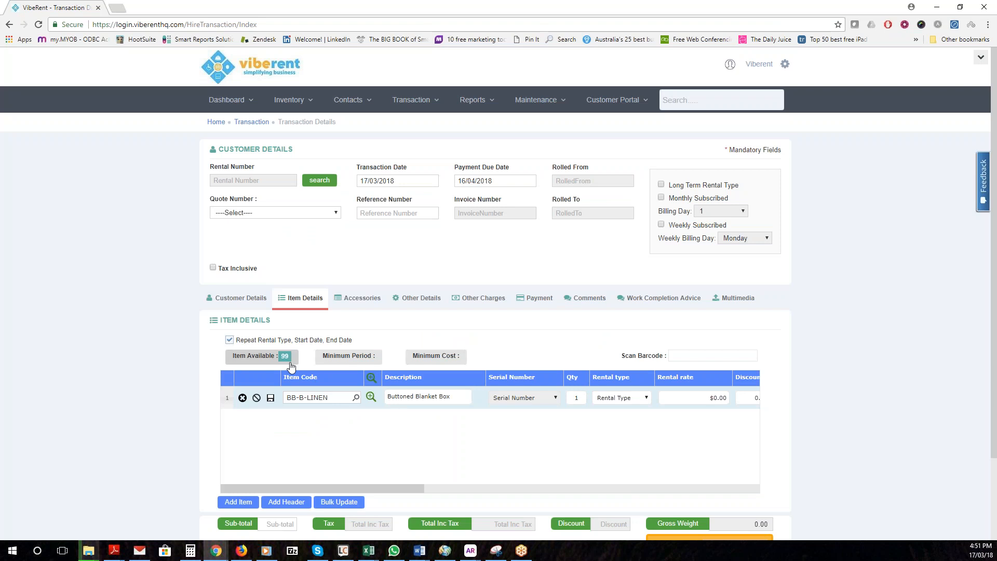
Set the blanket box to 4 Weeks rental at $20.00 with 0.00 discount
click(613, 399)
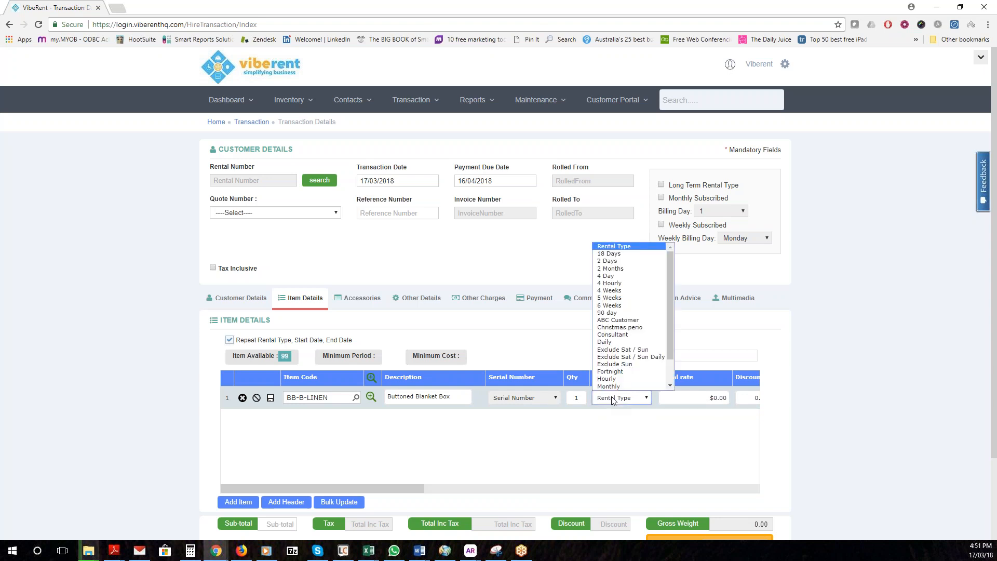
click(613, 291)
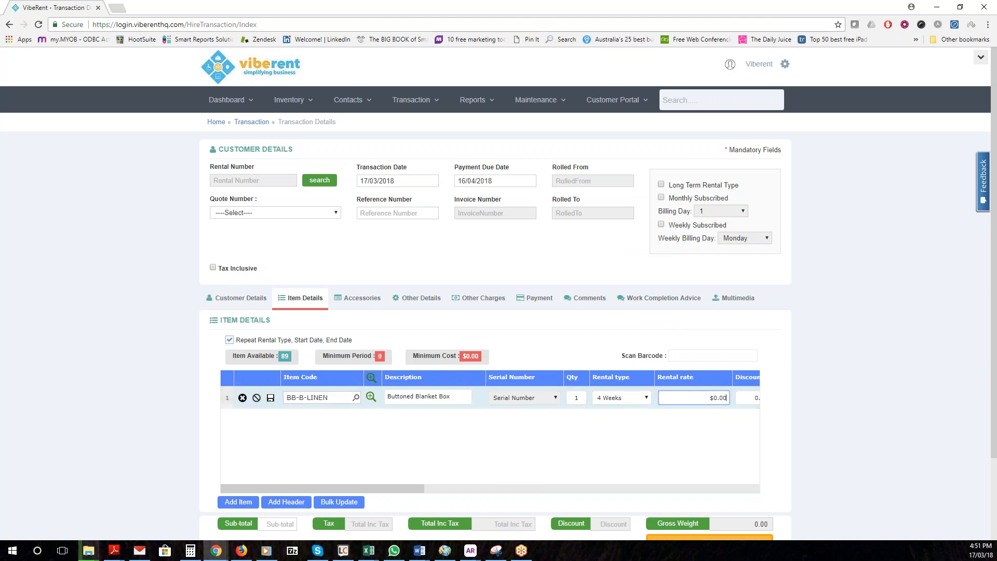
click(681, 403)
drag(681, 402, 737, 400)
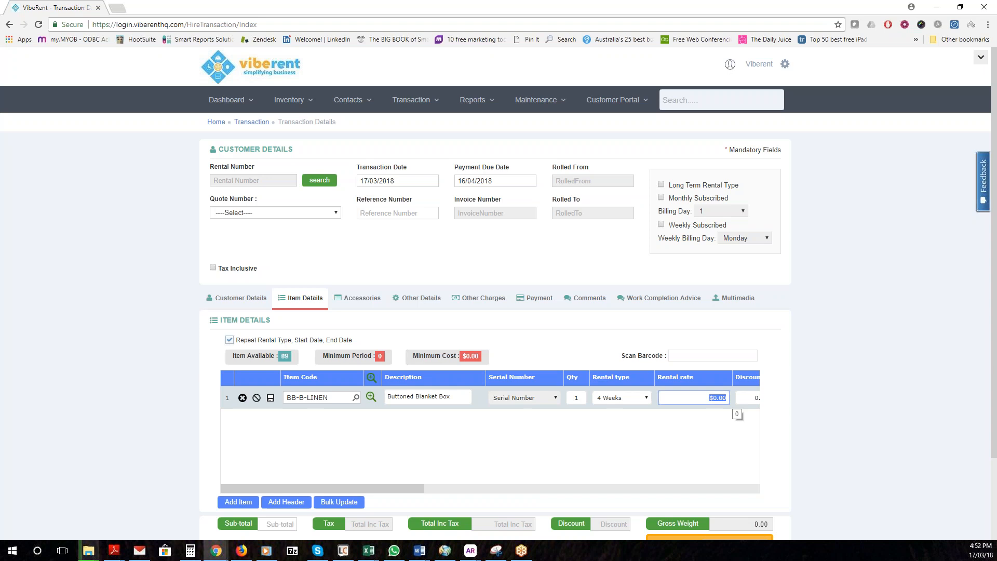
text(20)
key(Tab)
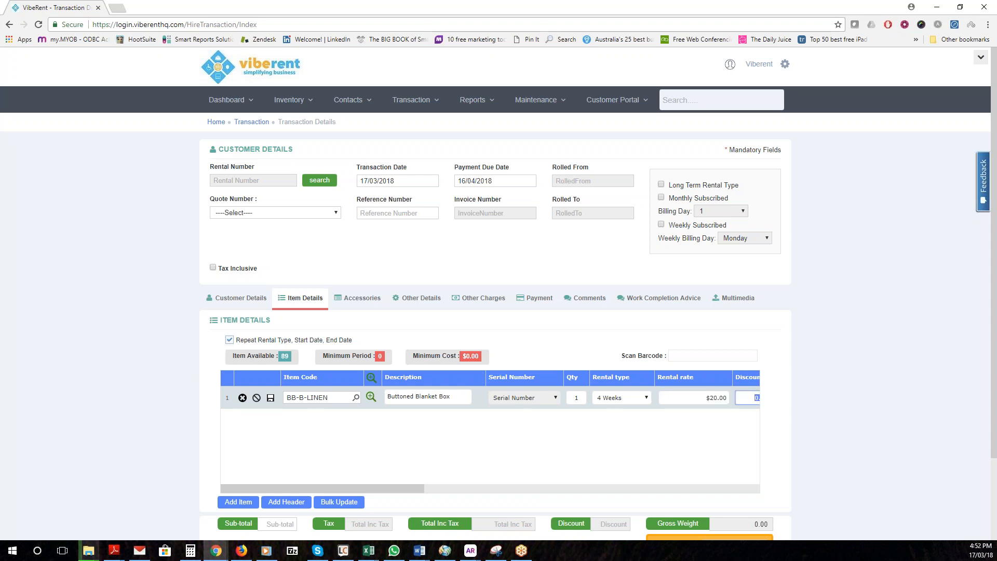
key(Tab)
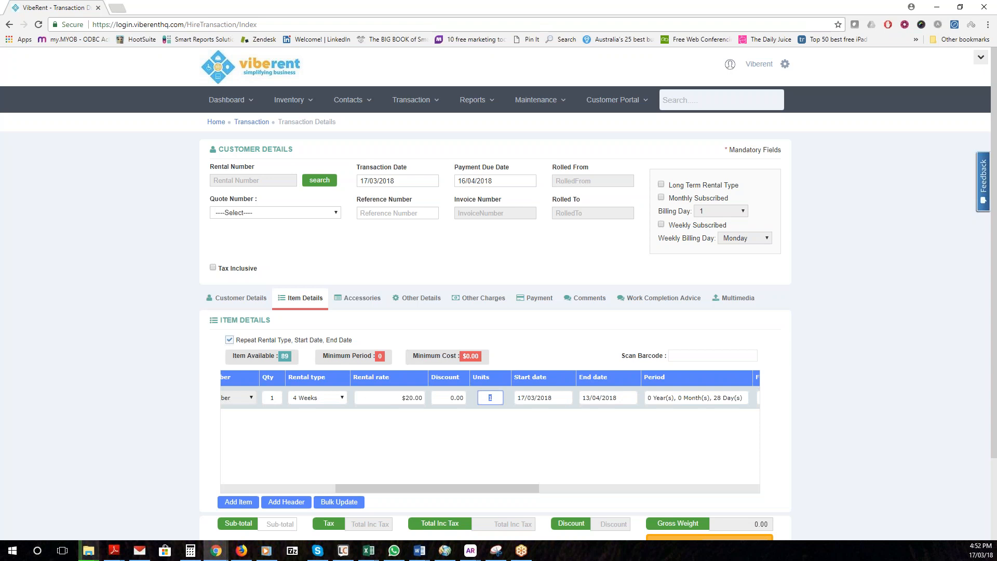
Set the blanket box start to 04/03/2018, delivery 03/03/2018, keeping return 31/03/2018
key(Tab)
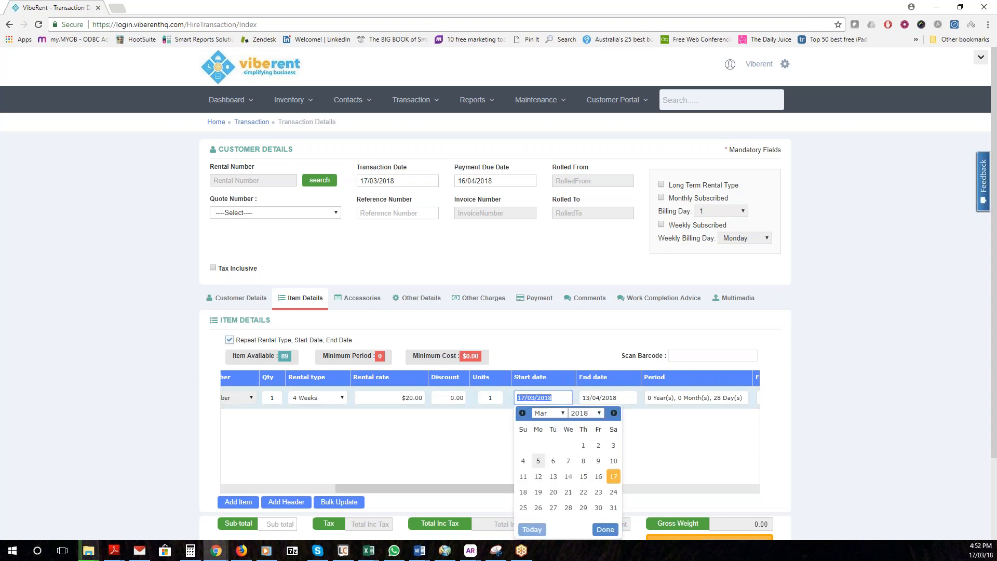
click(523, 461)
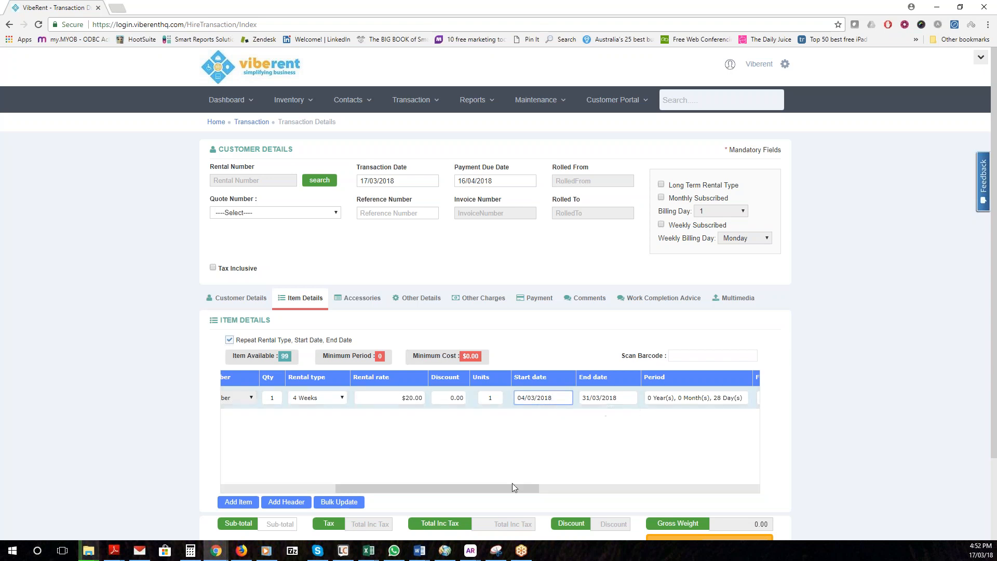
drag(513, 487, 644, 481)
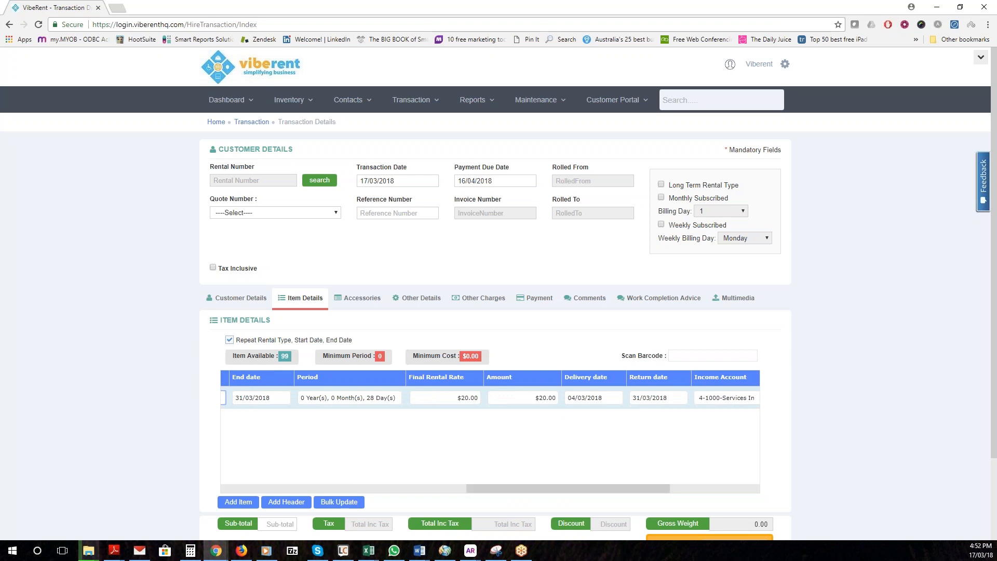
click(594, 400)
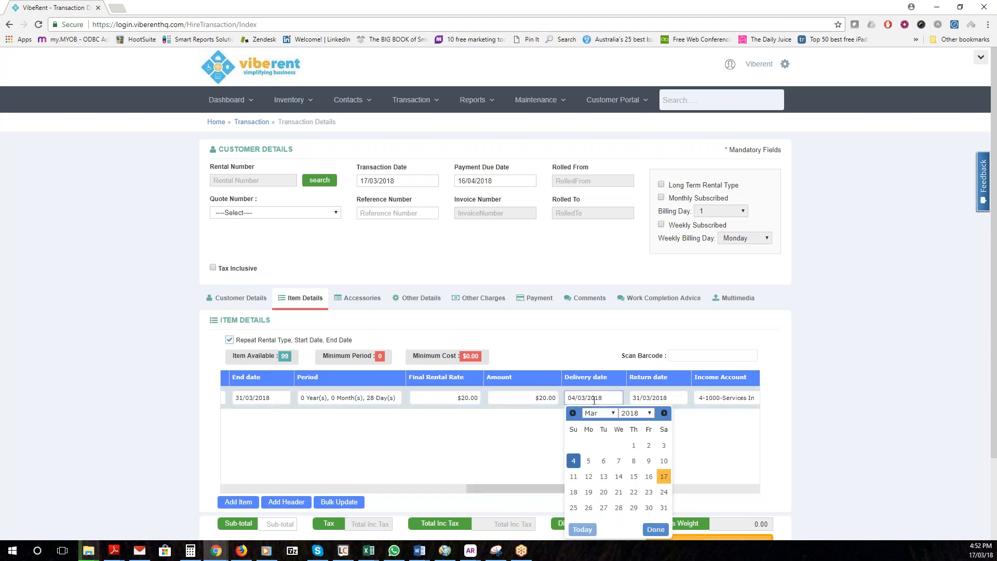
click(664, 447)
click(659, 399)
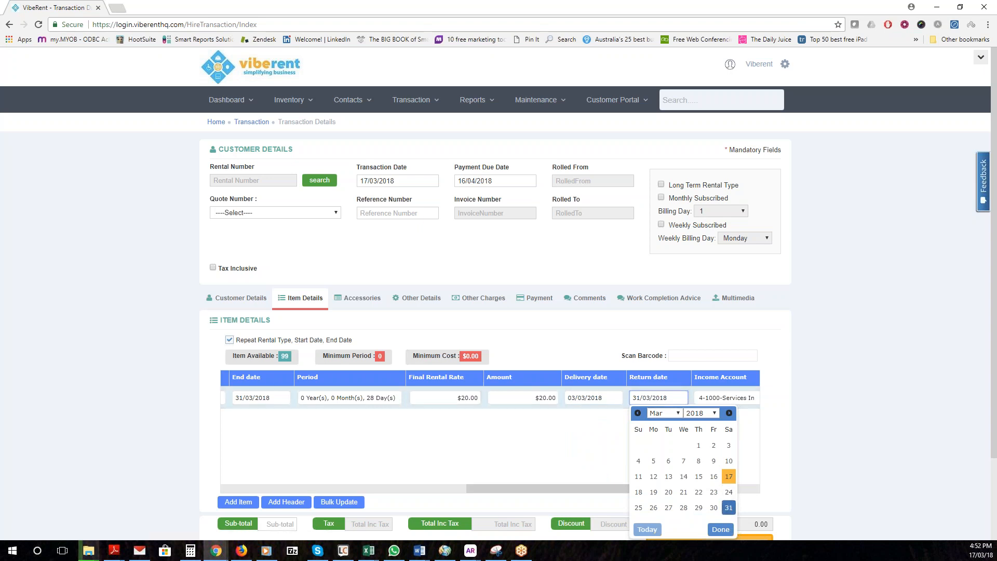
click(426, 460)
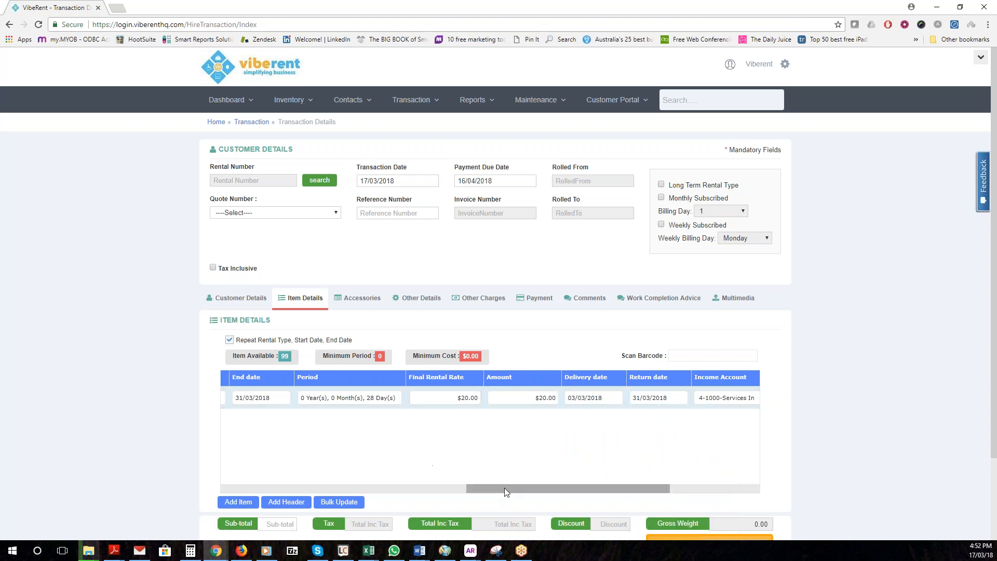
drag(450, 481, 254, 460)
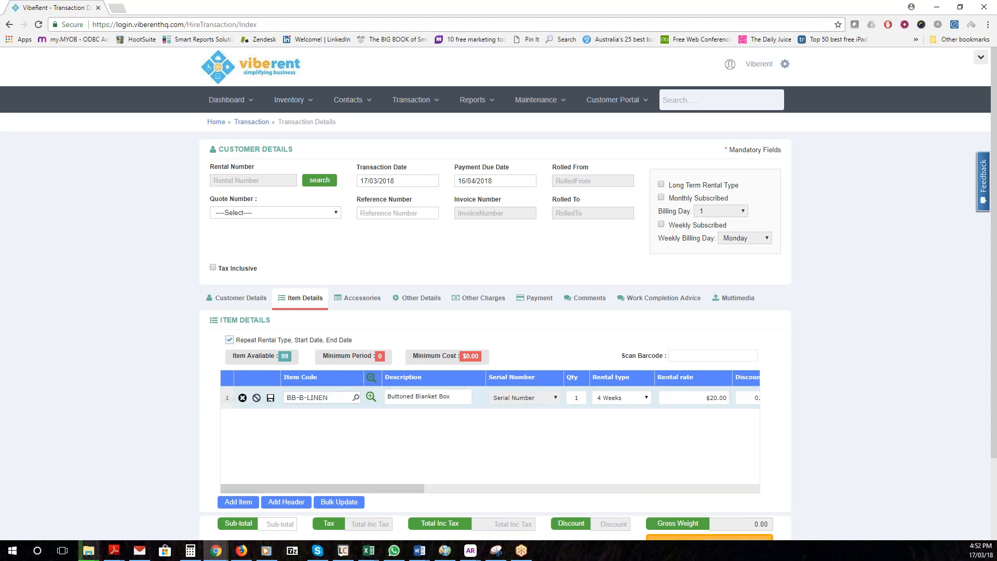
Change the blanket box quantity to 2 and save the line, giving a $44.00 total
double_click(578, 397)
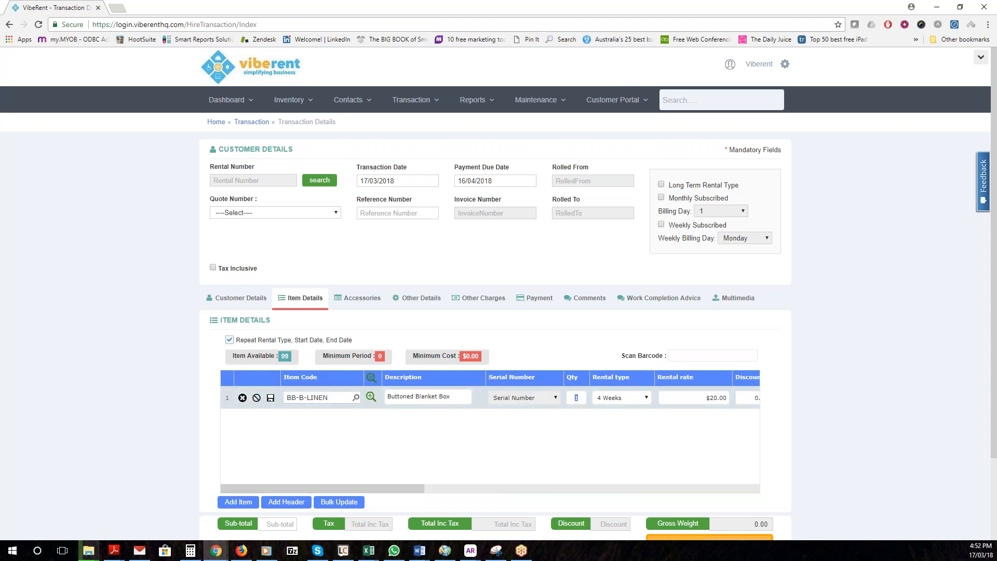
text(2)
key(Tab)
click(270, 398)
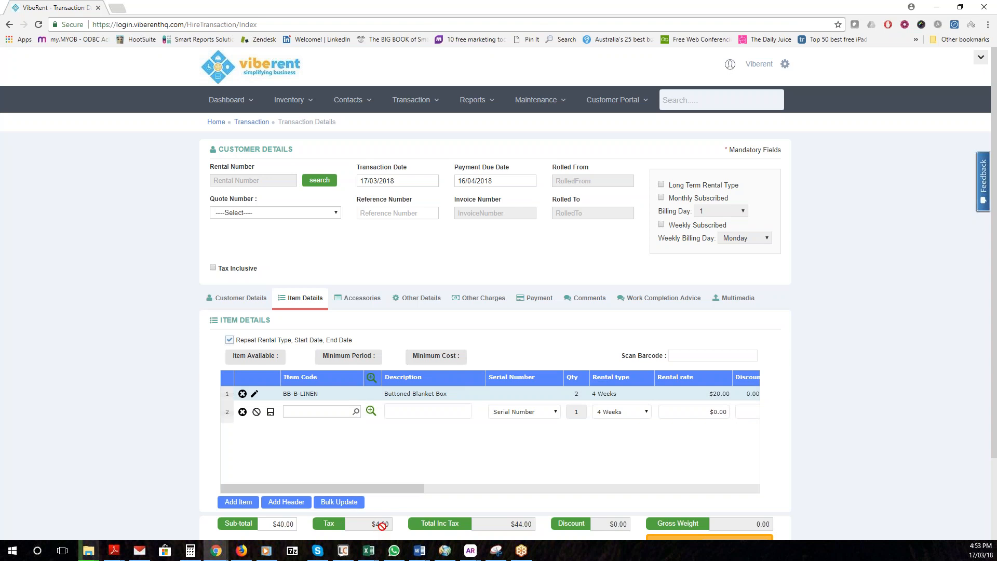
scroll(516, 471, down, 1)
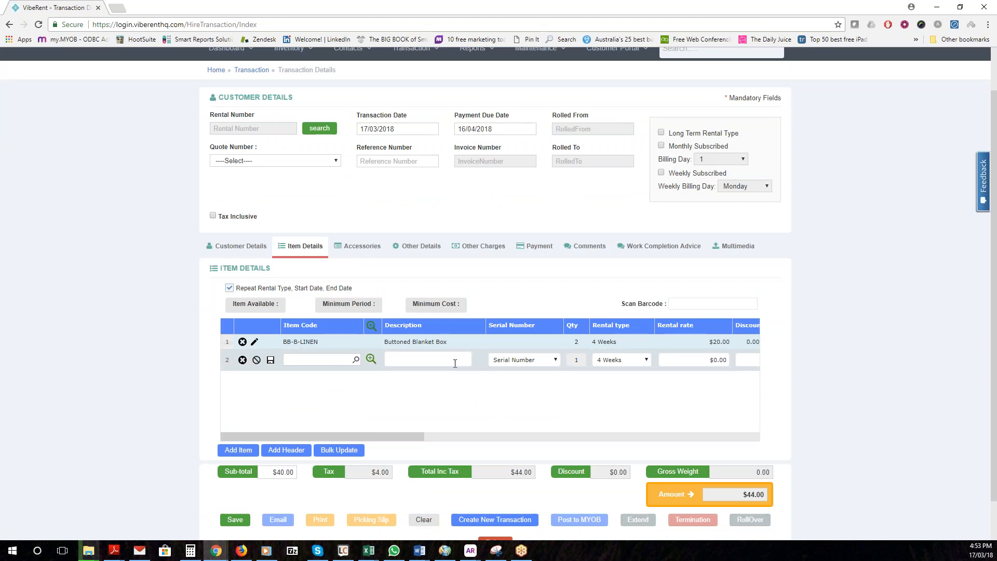
Turn row 2 into a saved 'Living room' header with no rental type
click(257, 362)
click(406, 359)
text(Living room)
click(271, 361)
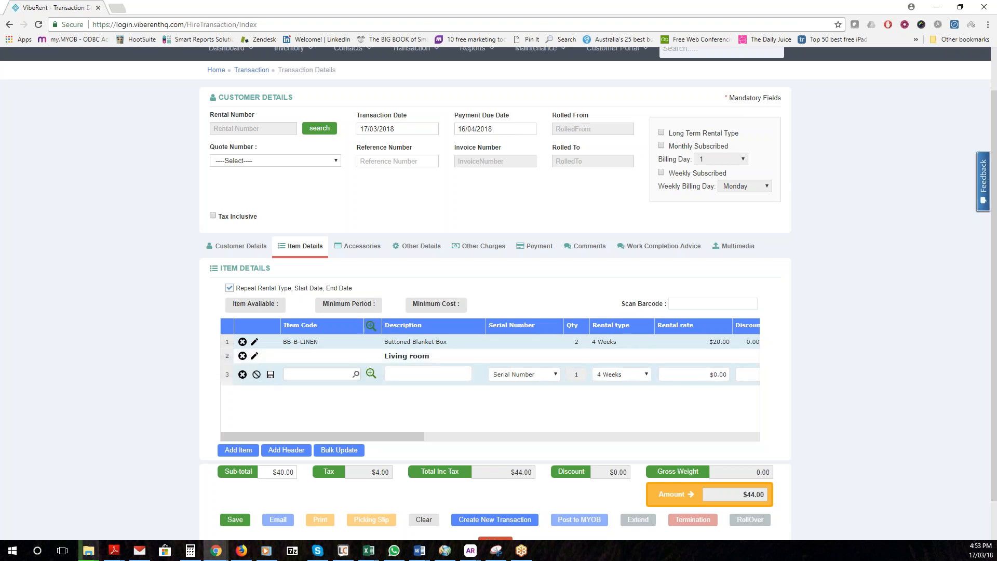
Add the Lize 2S Sofa (S-2S-LIZE-LINEN) to row 3 via the Sofas - Sofas search
click(370, 374)
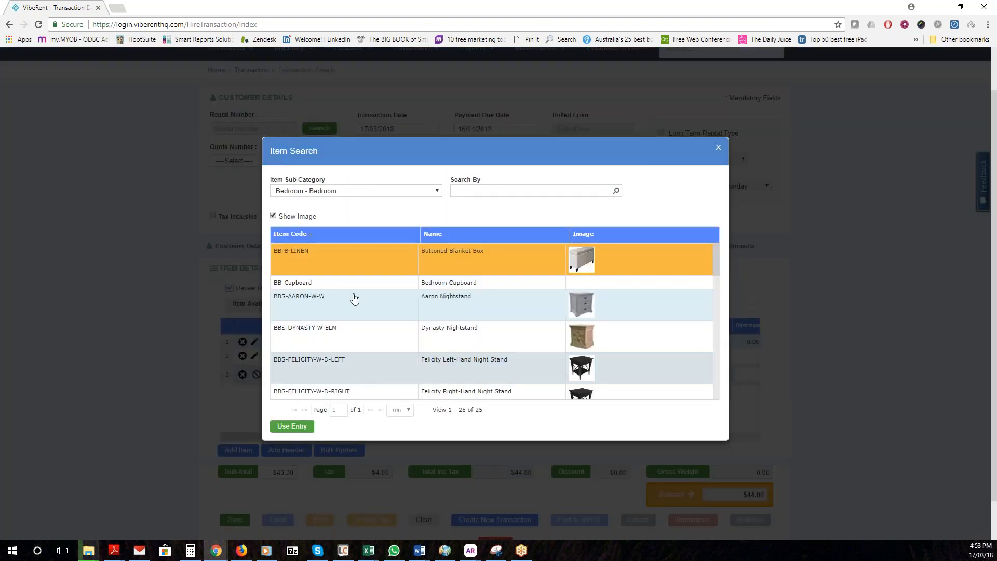
click(363, 191)
drag(438, 225, 426, 322)
scroll(426, 322, down, 5)
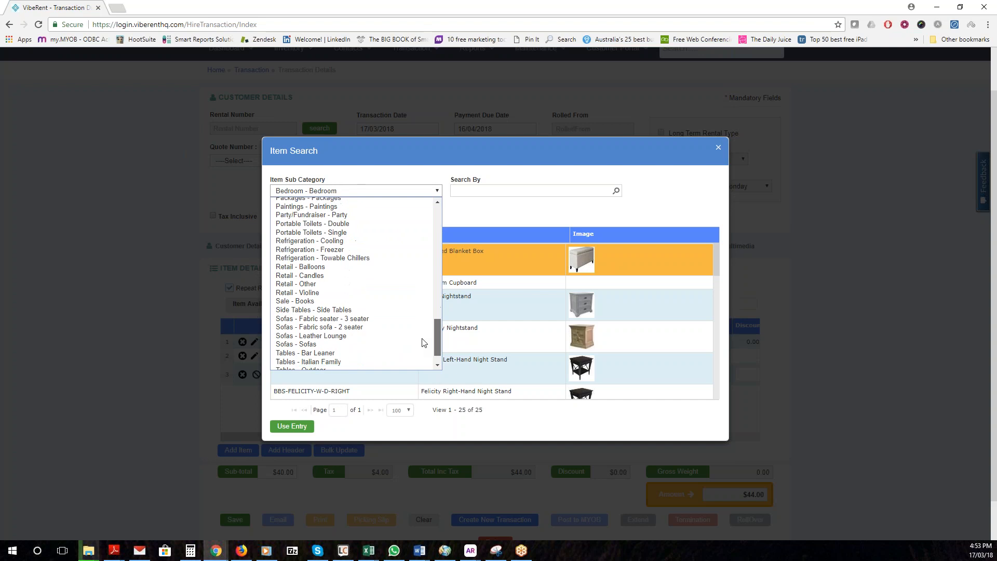
click(333, 335)
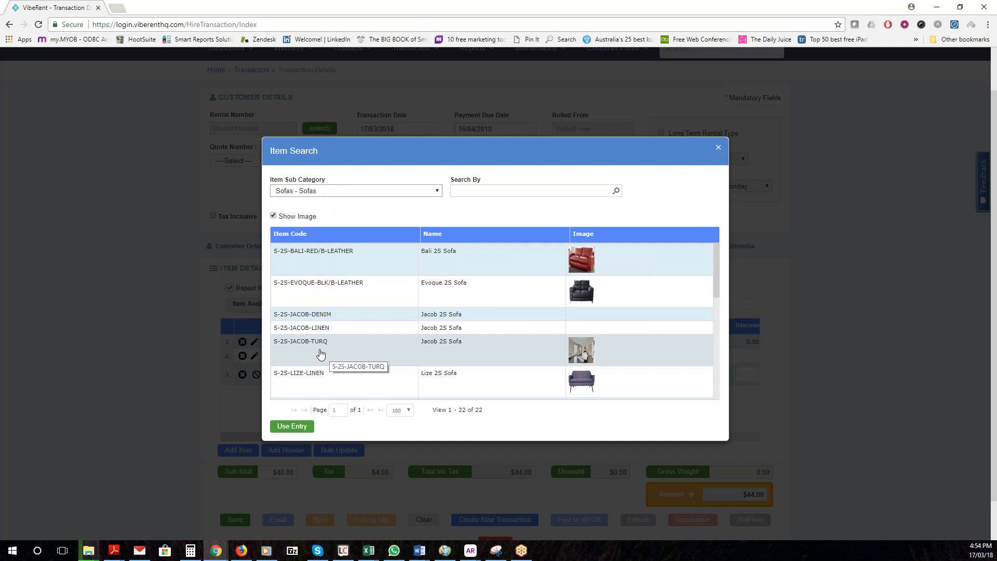
double_click(325, 385)
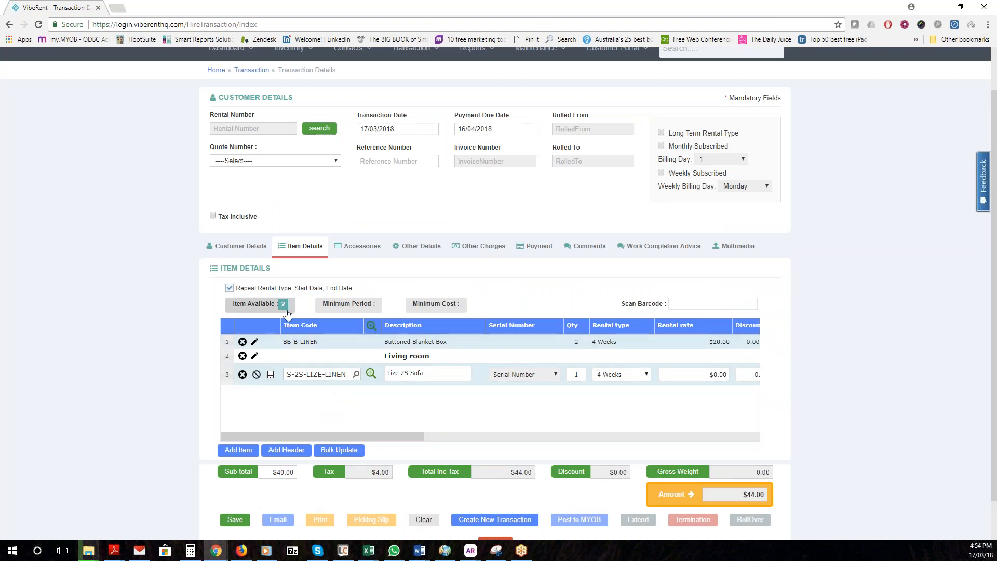
Give the sofa a $50.00 rental rate and save the line
click(730, 372)
text(50)
key(Tab)
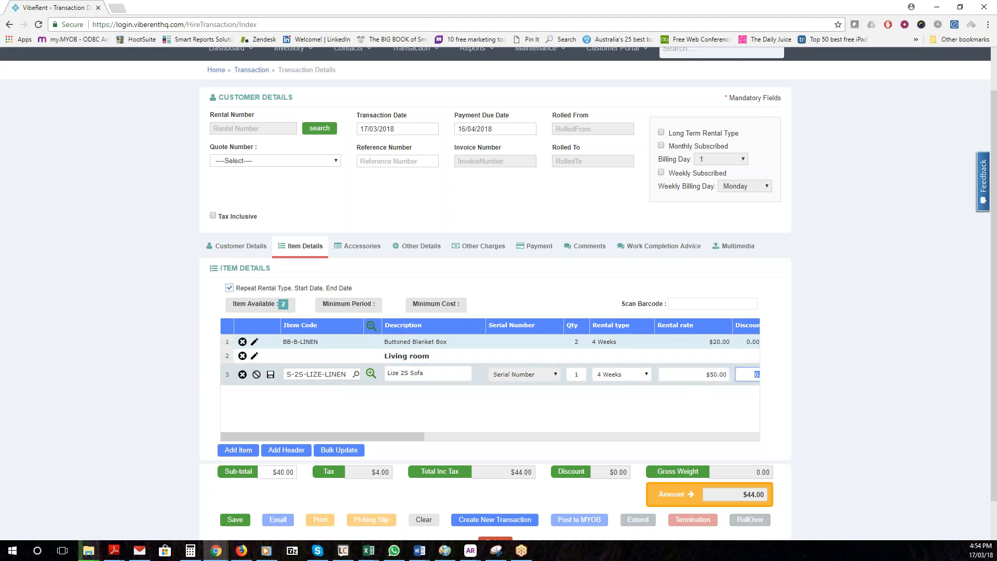
click(270, 375)
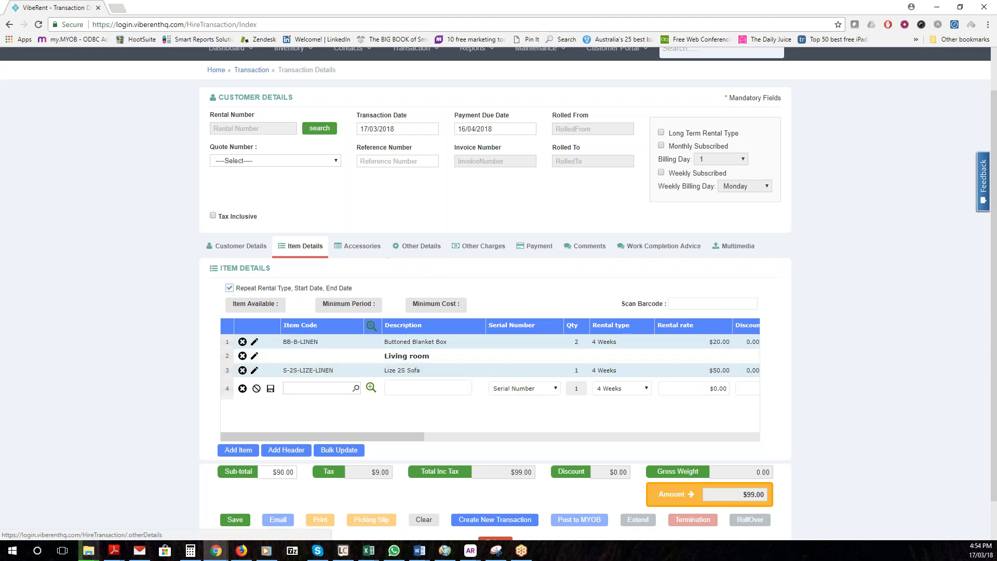
Set the delivery date/time to 03/03/2018 at 12:00 PM in Other Details
click(408, 255)
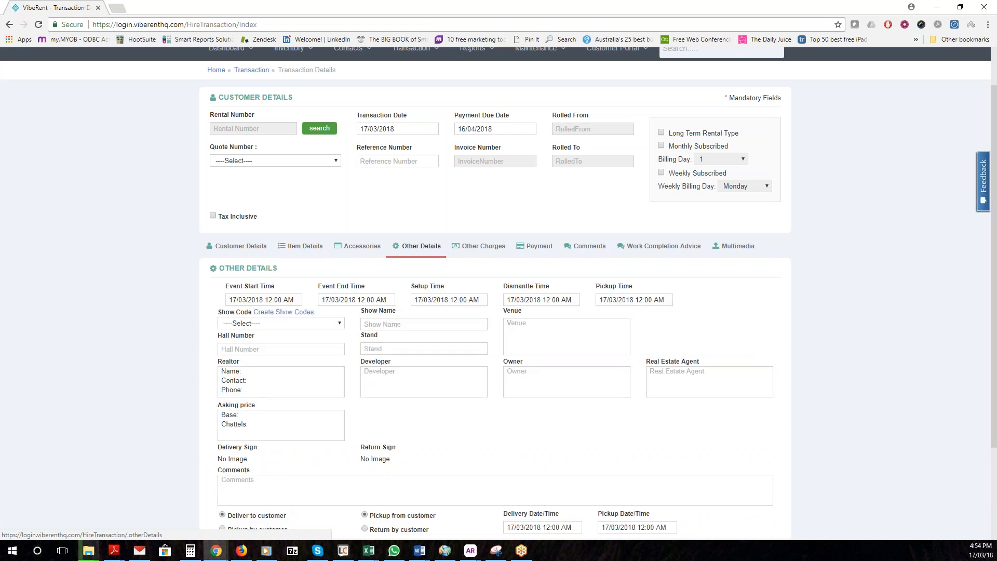
scroll(426, 312, down, 2)
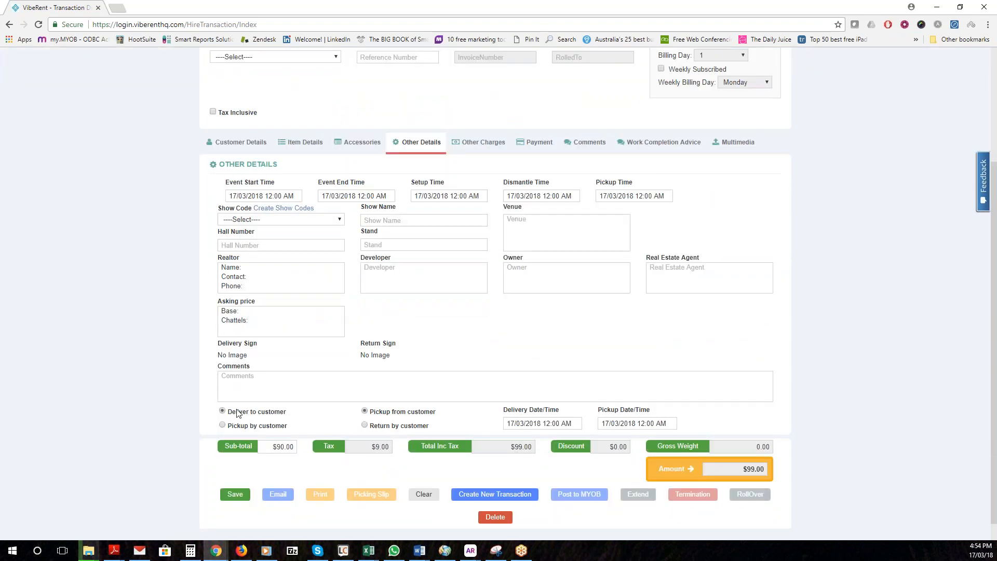
click(526, 424)
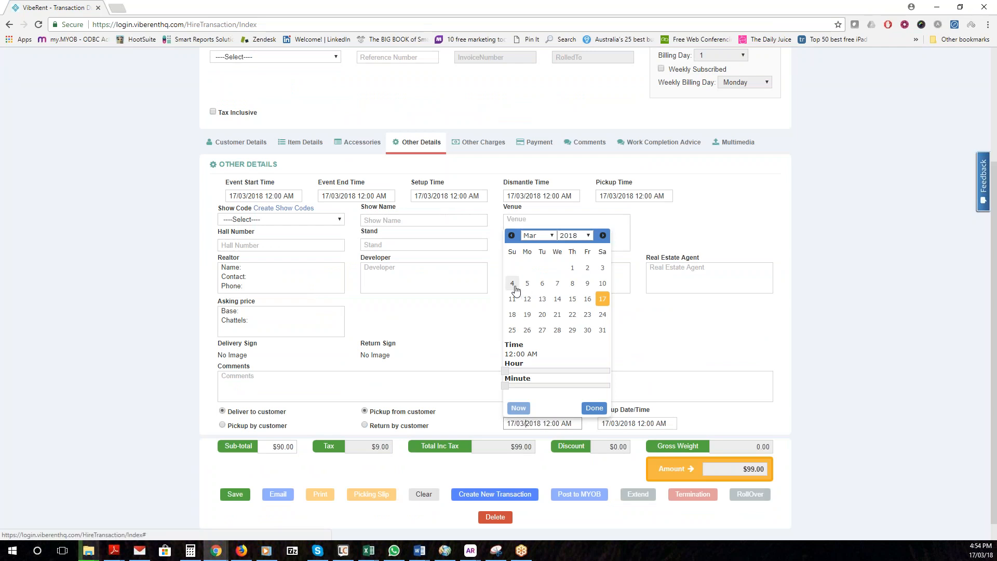
click(603, 268)
drag(505, 371, 562, 374)
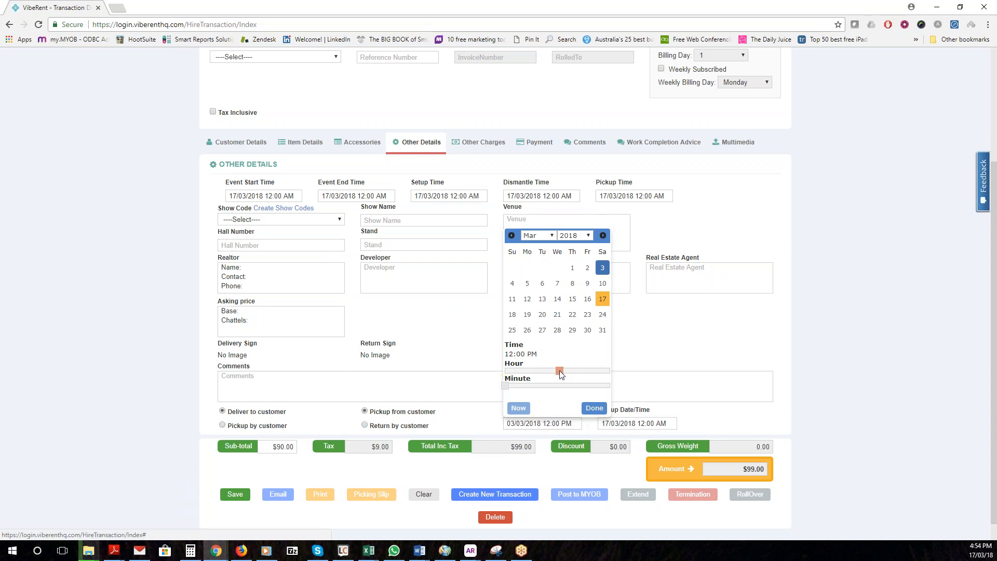
click(594, 408)
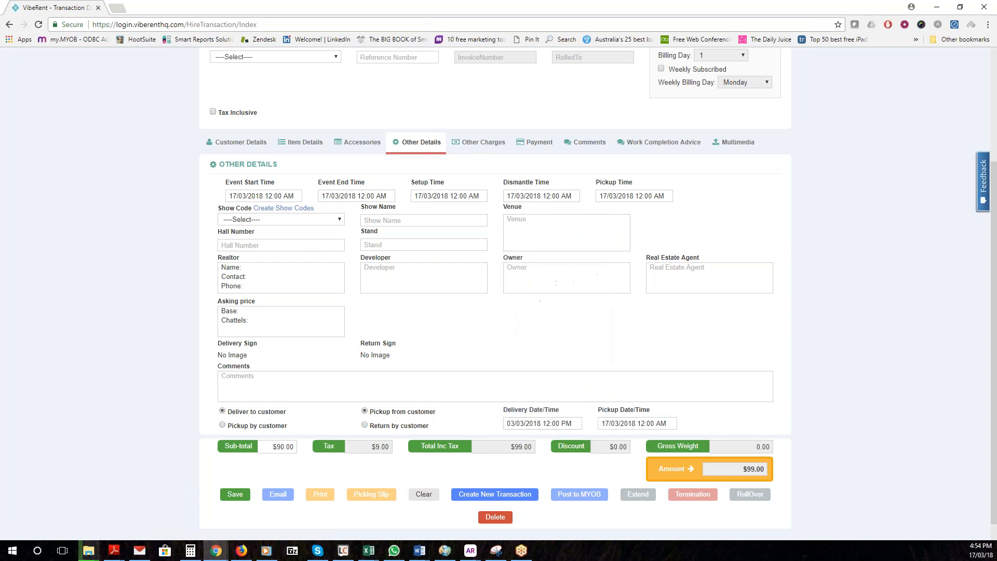
Set the pickup date/time to 31/03/2018 at 05:00 PM
click(620, 423)
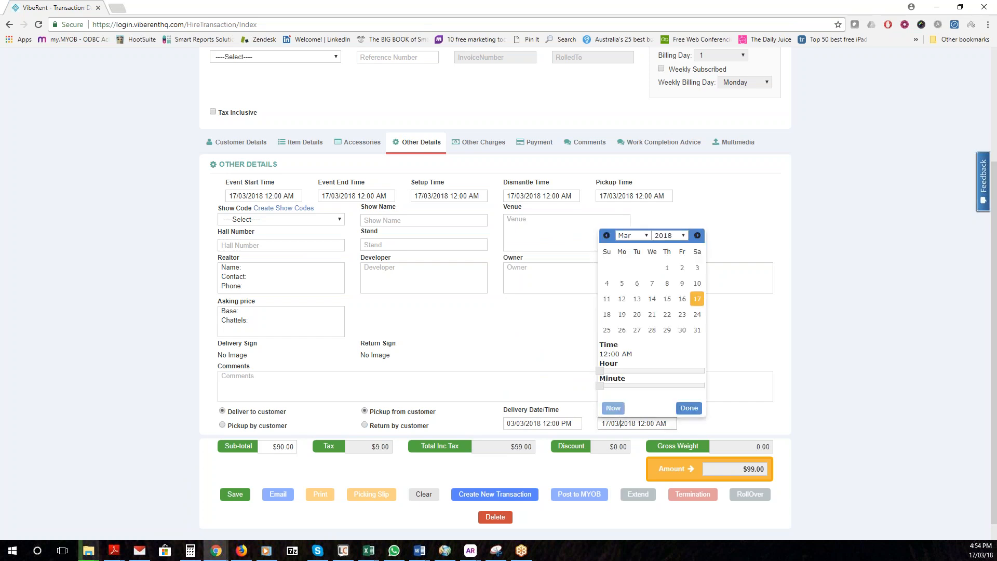
click(697, 330)
drag(600, 370, 677, 370)
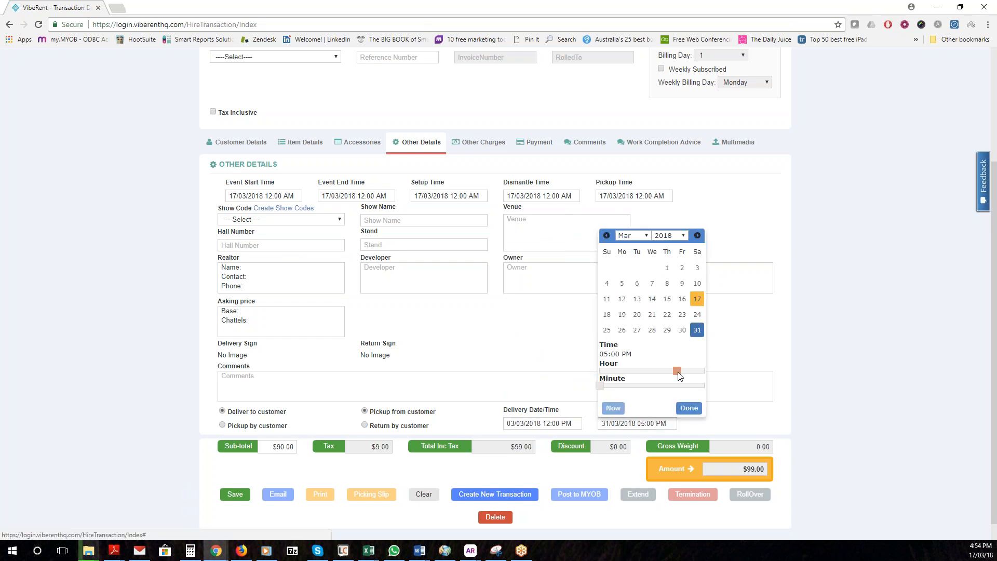
click(682, 404)
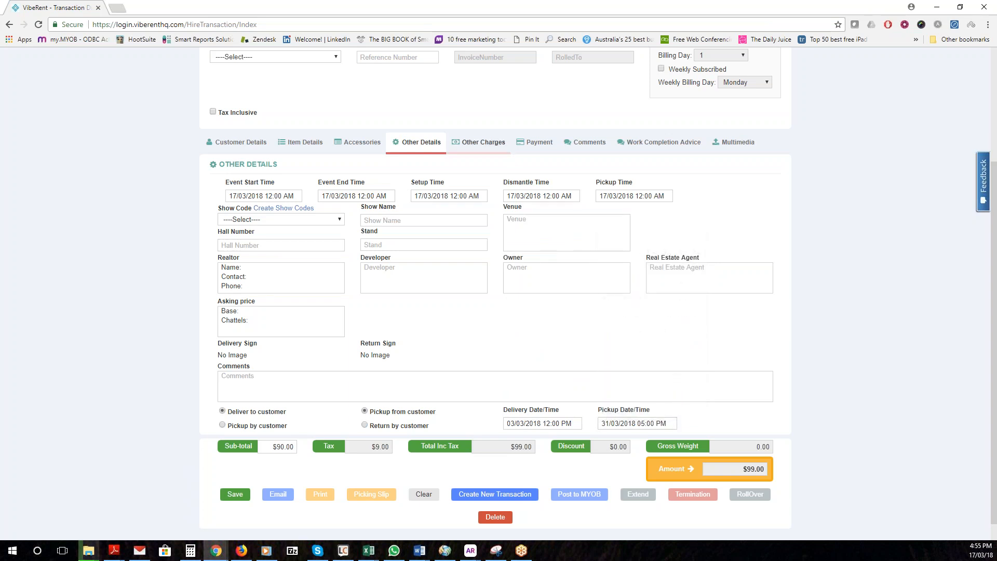
Add a Delivery custom charge and change its amount from $100.00 to $75.00
click(483, 141)
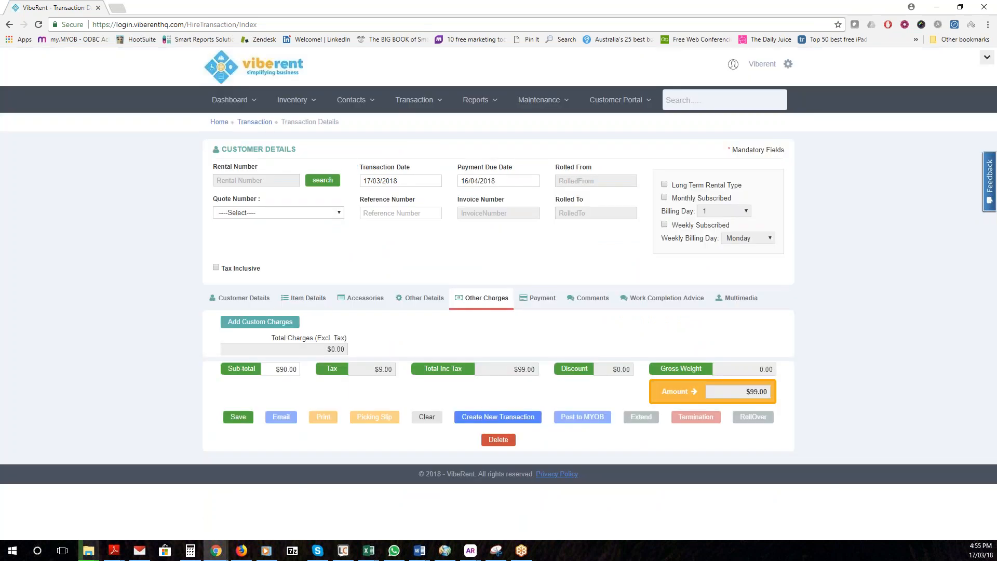
click(260, 321)
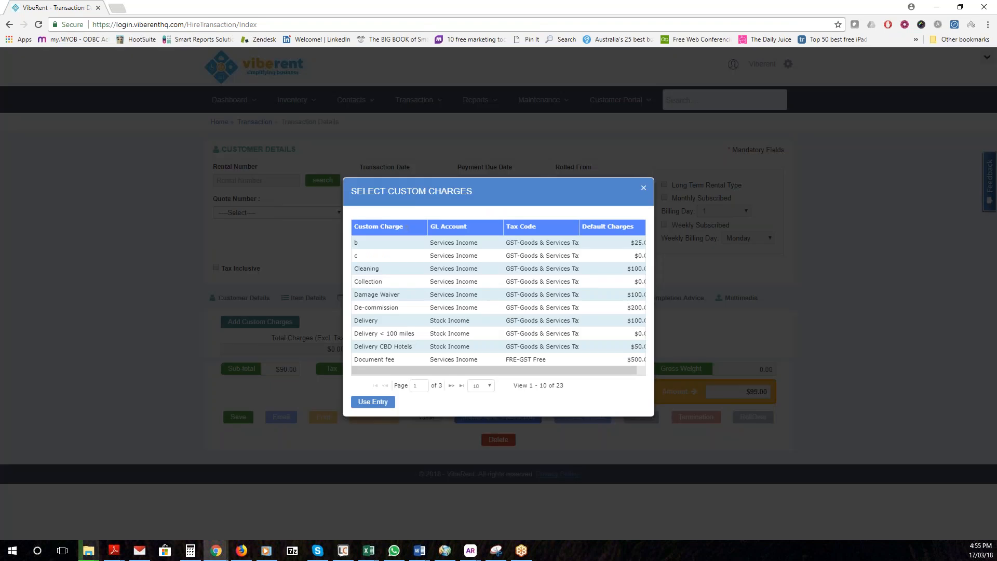
double_click(369, 320)
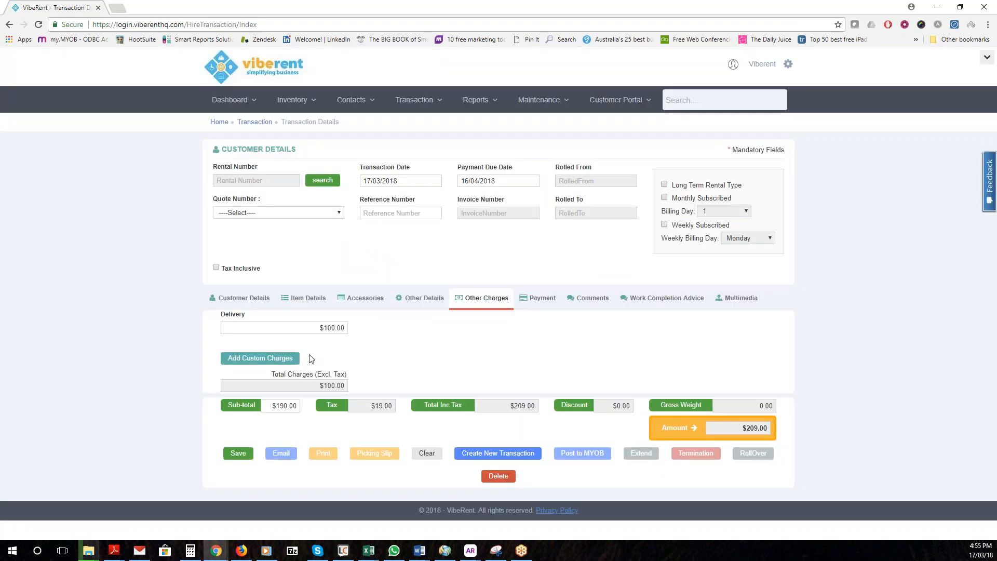
drag(320, 326, 389, 333)
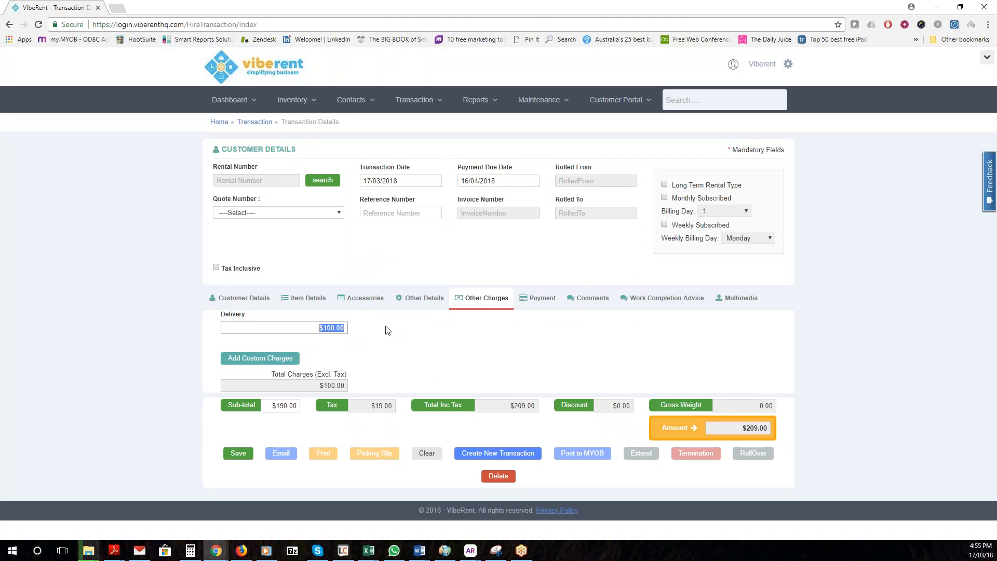
text(75)
key(Tab)
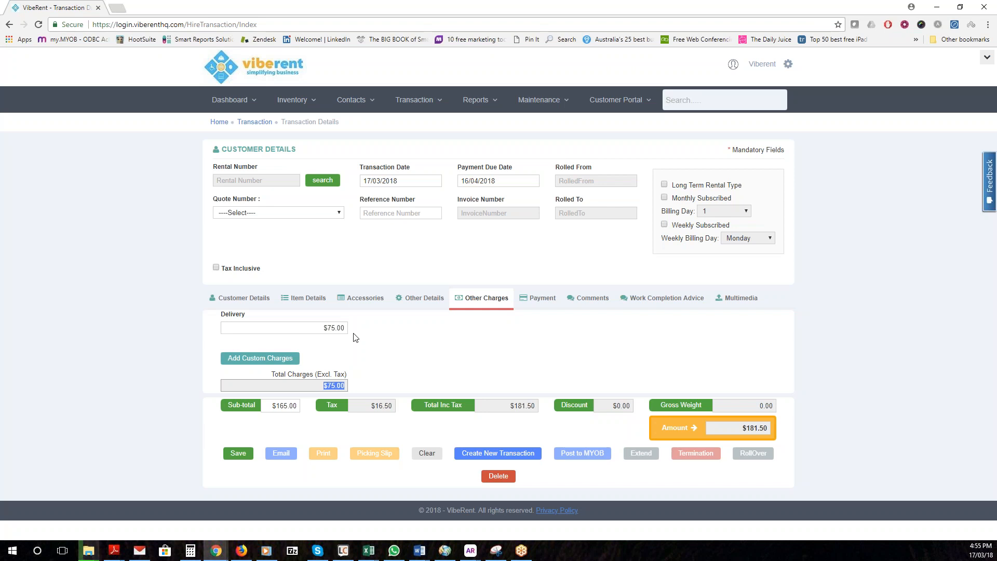
Save the rental transaction and start an email using the Invoice template
click(239, 453)
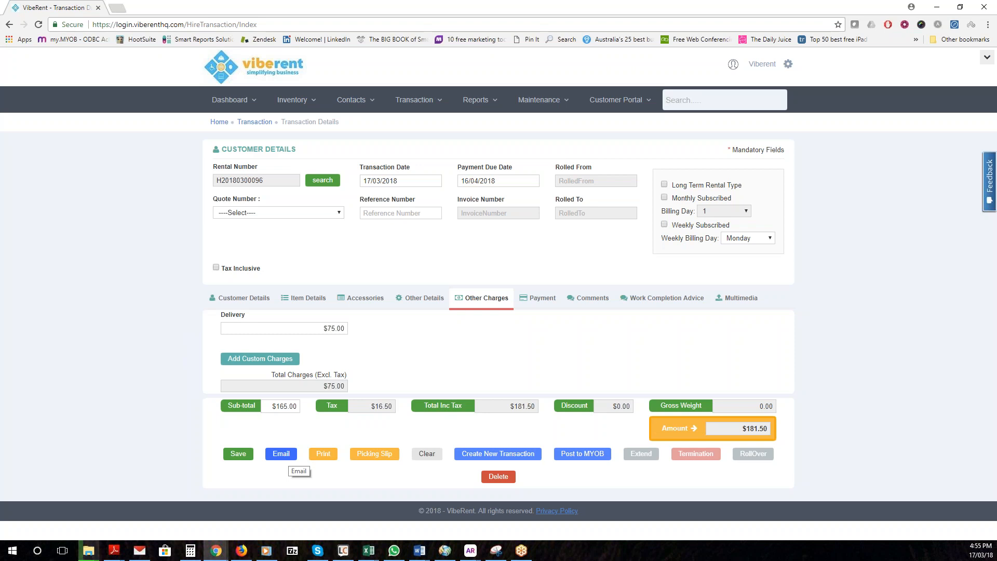
click(281, 454)
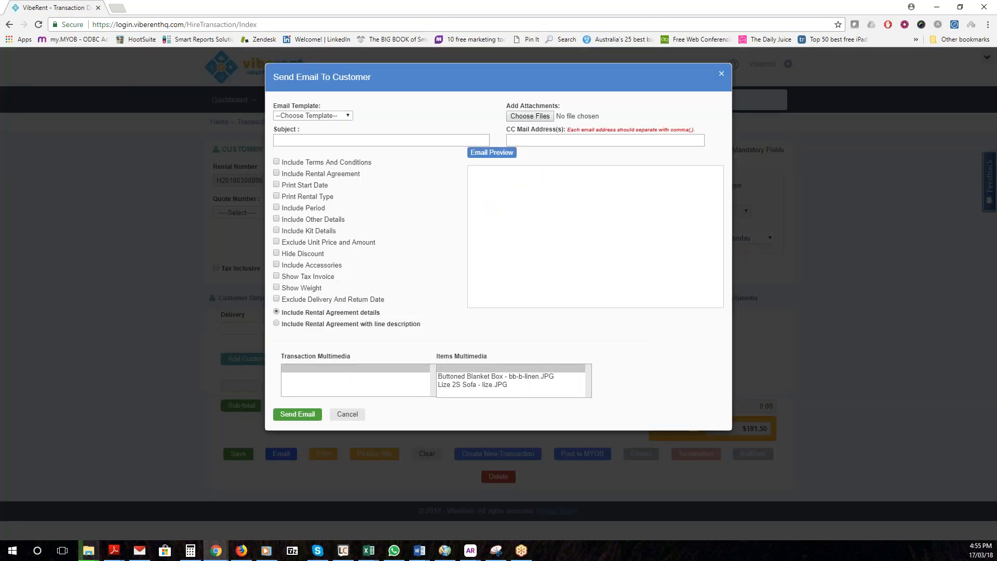
click(305, 116)
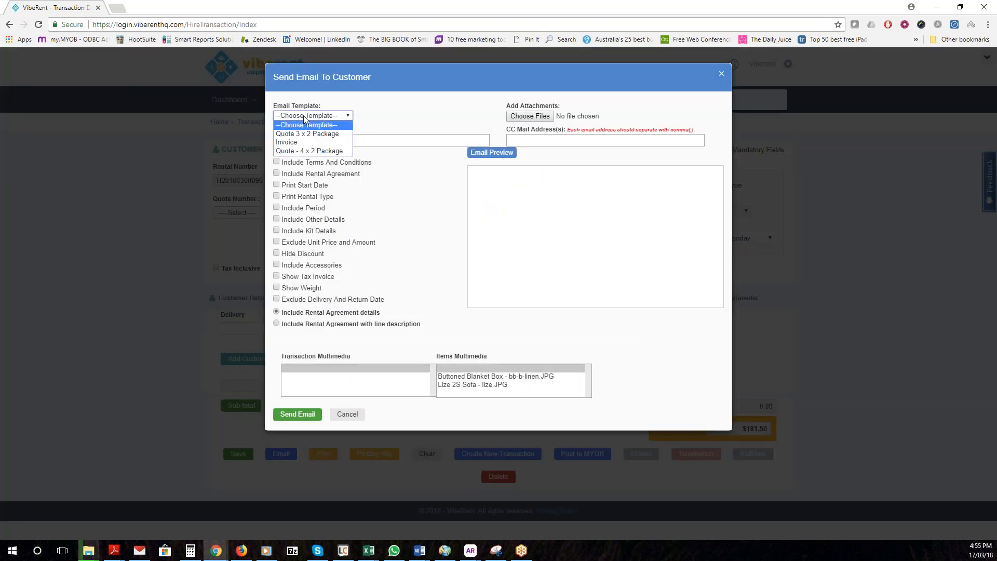
key(Return)
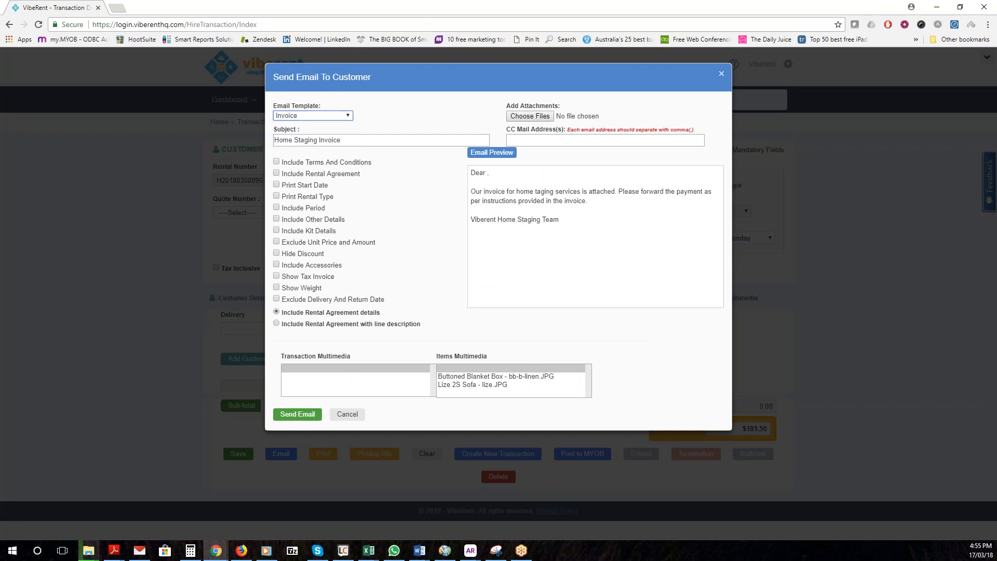
Add the customer's name after Dear, fix 'taging', and add a 'Kind regards,' sign-off
click(487, 175)
text(John)
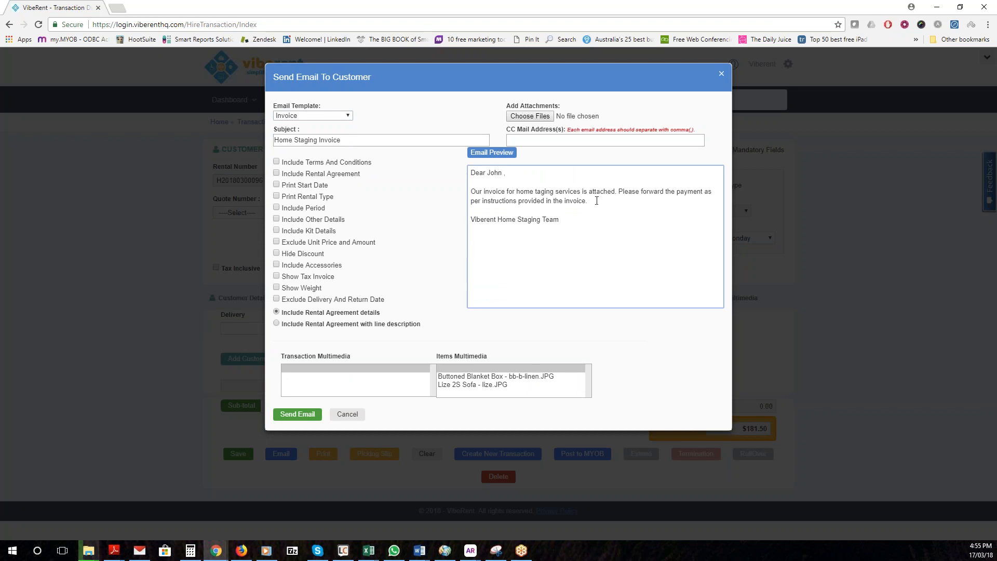
click(537, 190)
text(s)
click(590, 210)
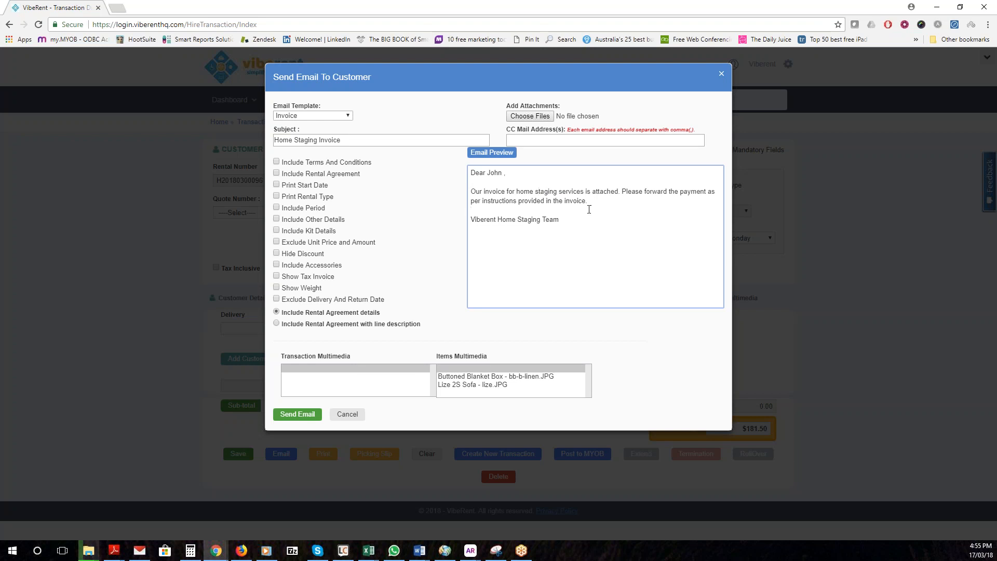
key(Return)
text(Kind regards)
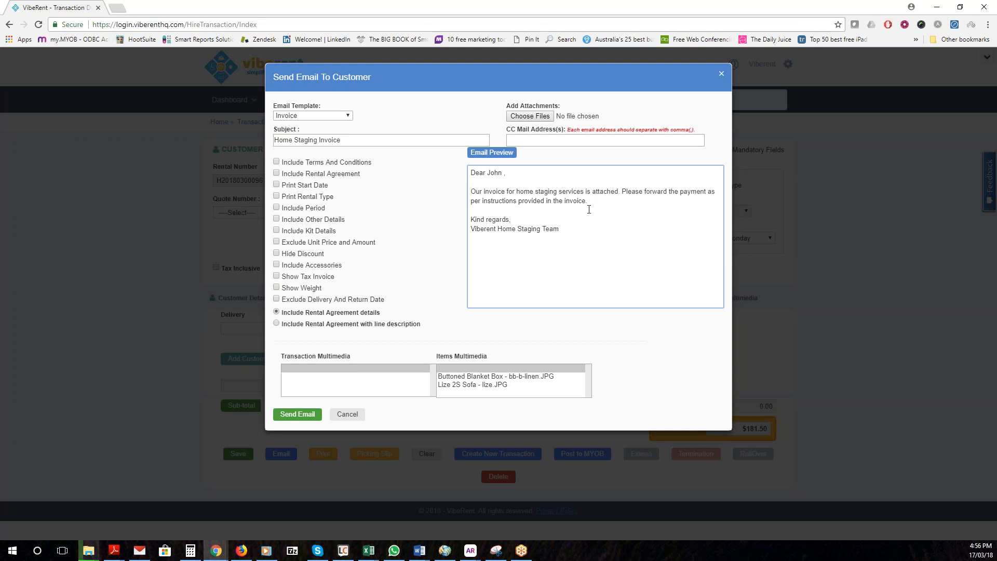
text(,)
key(Return)
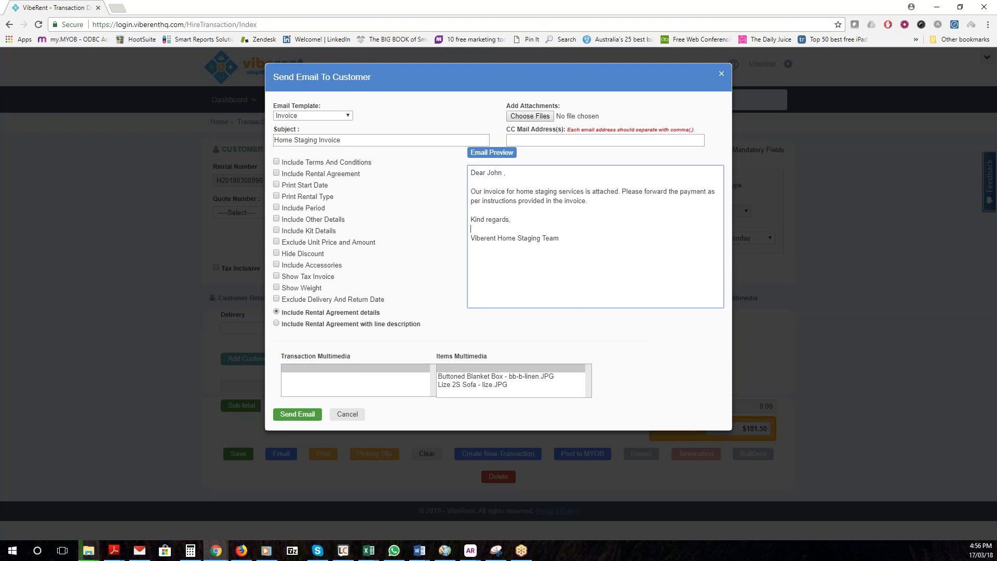
Attach the Buttoned Blanket Box and Lize 2S Sofa images, close the email, and open Feedback
click(477, 383)
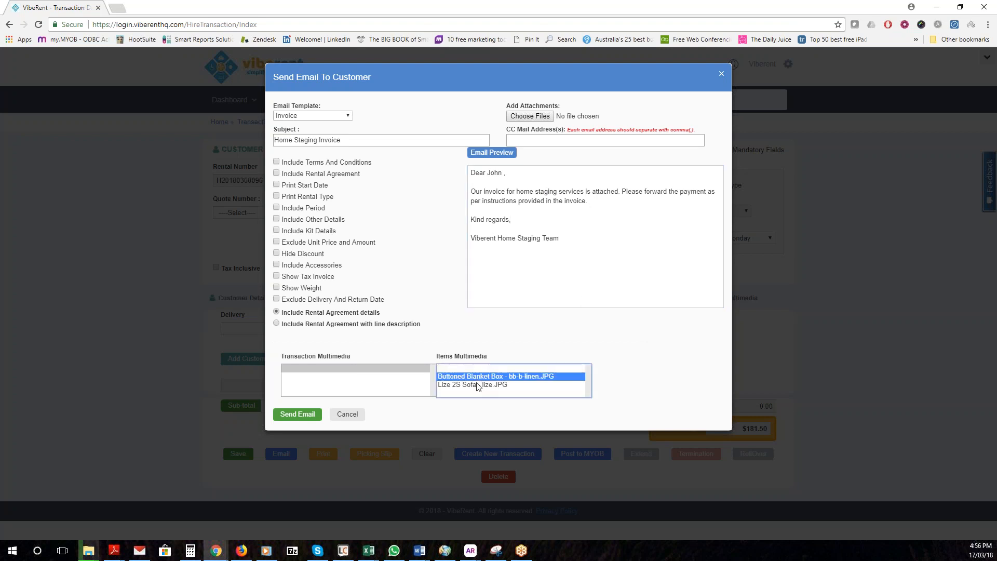
ctrl+click(478, 385)
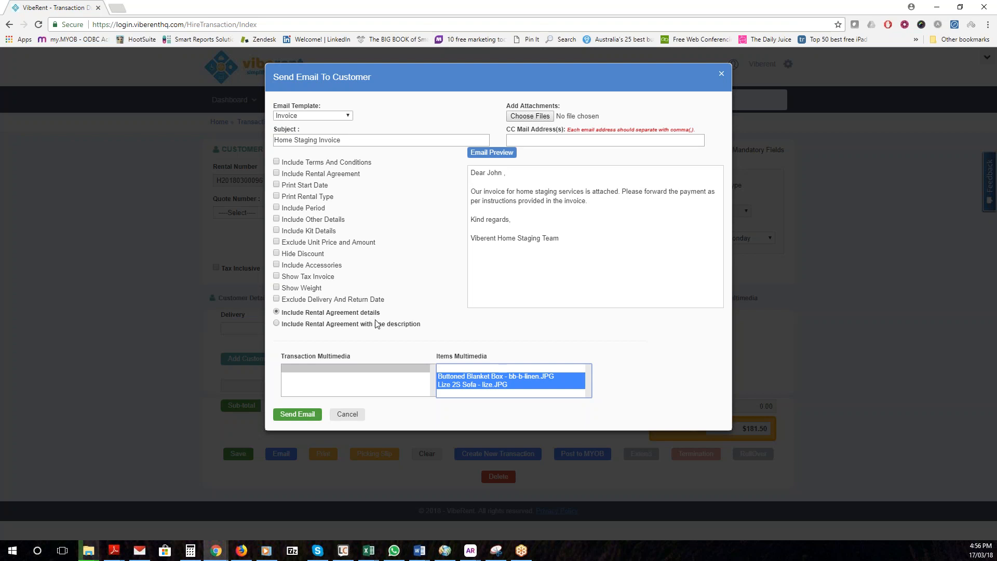
click(347, 414)
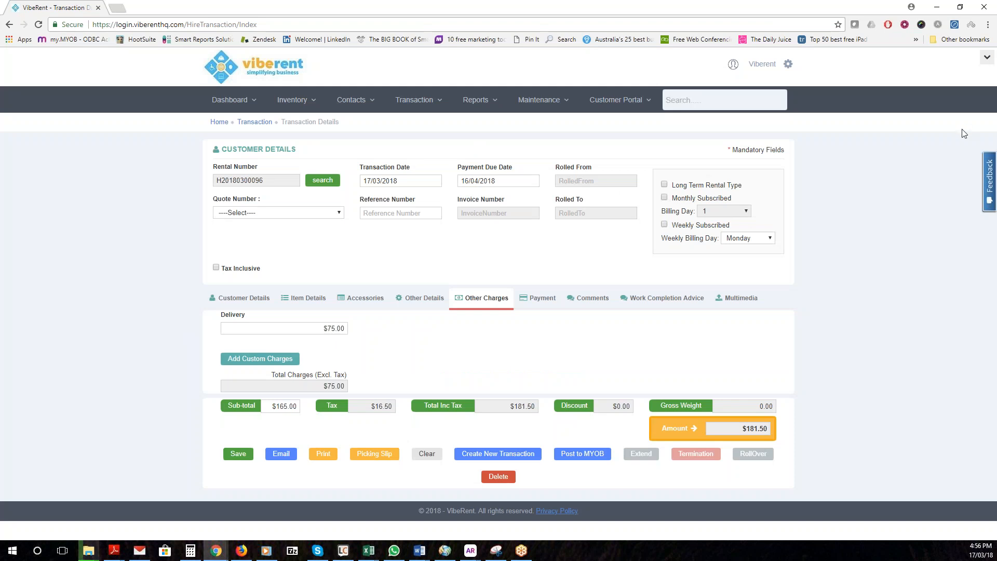
click(991, 186)
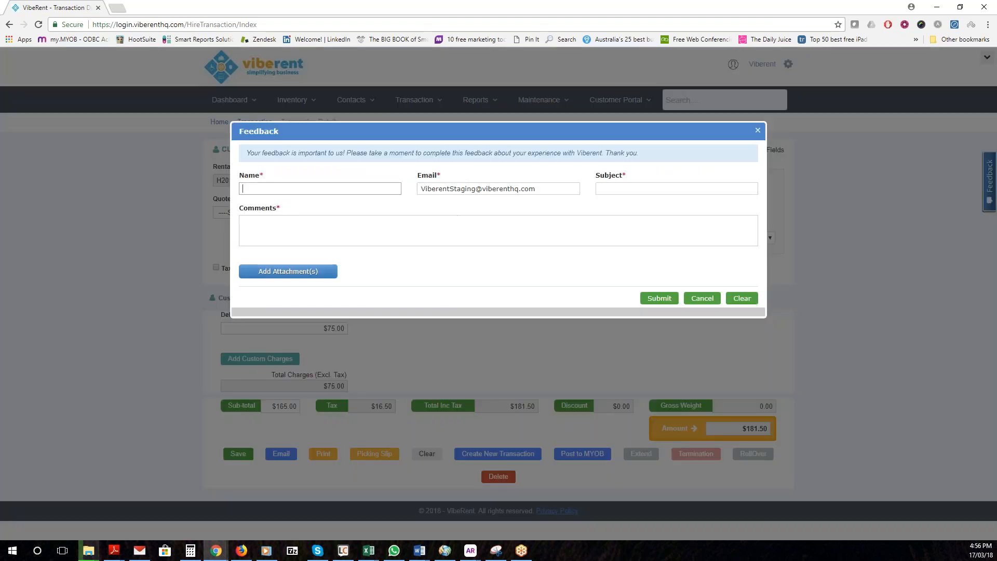